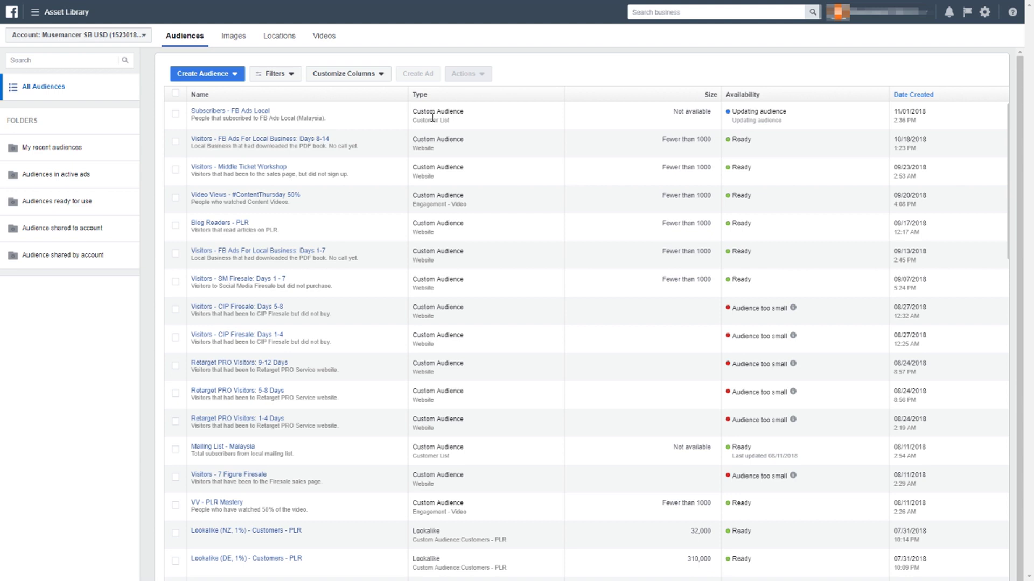
- Select the Lookalike (NZ, 1%) - Customers - PLR audience and open its details panel
{"action": "mouse_move", "coordinate": [237, 112]}
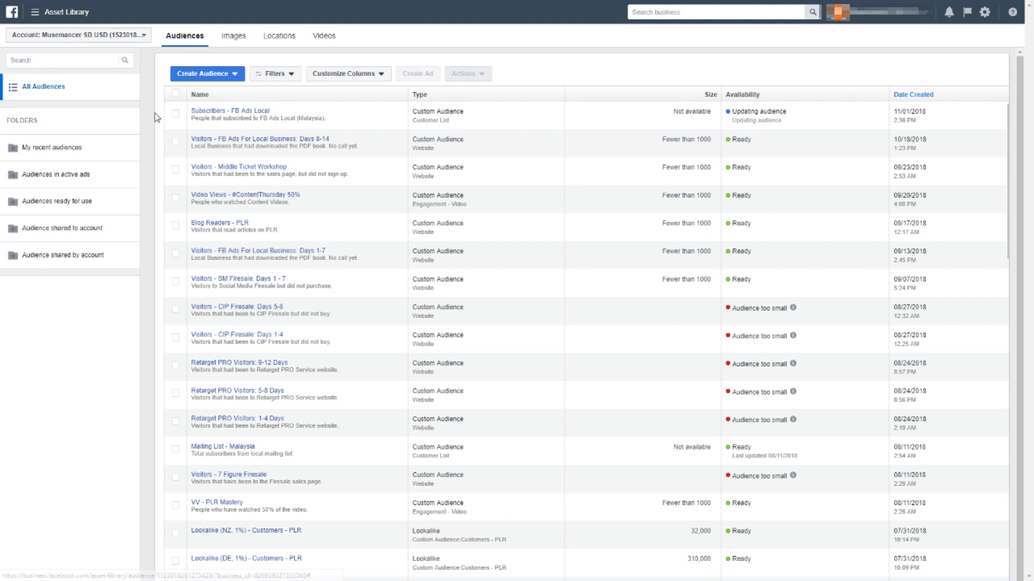
{"action": "left_click", "coordinate": [176, 114]}
{"action": "left_click", "coordinate": [176, 115]}
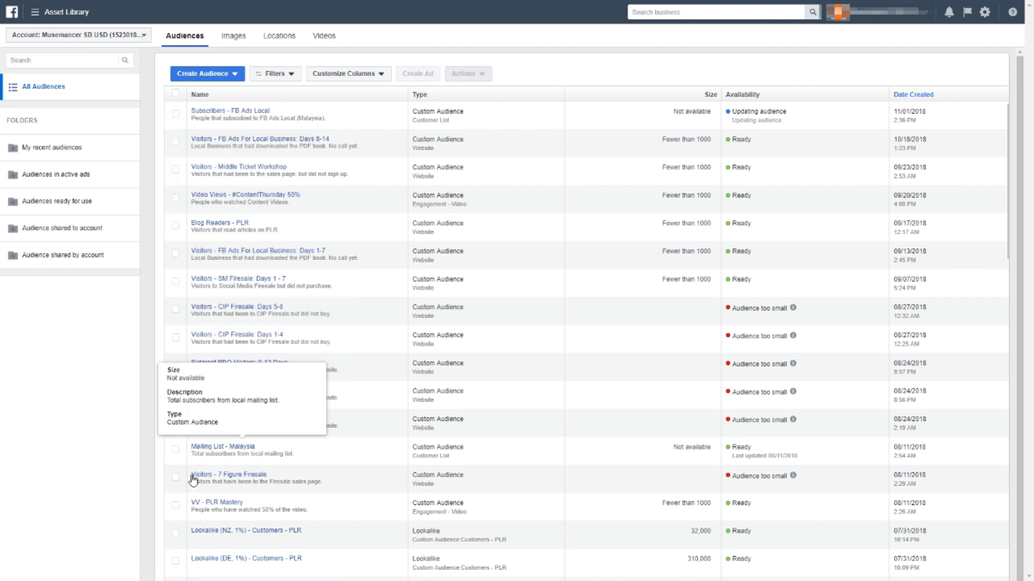
{"action": "left_click", "coordinate": [178, 534]}
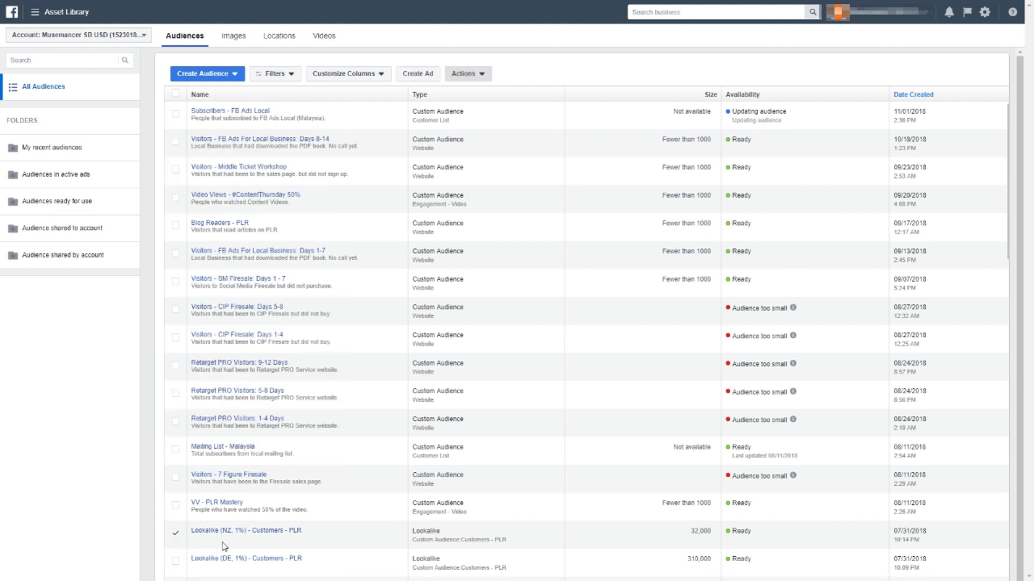
{"action": "left_click", "coordinate": [250, 533]}
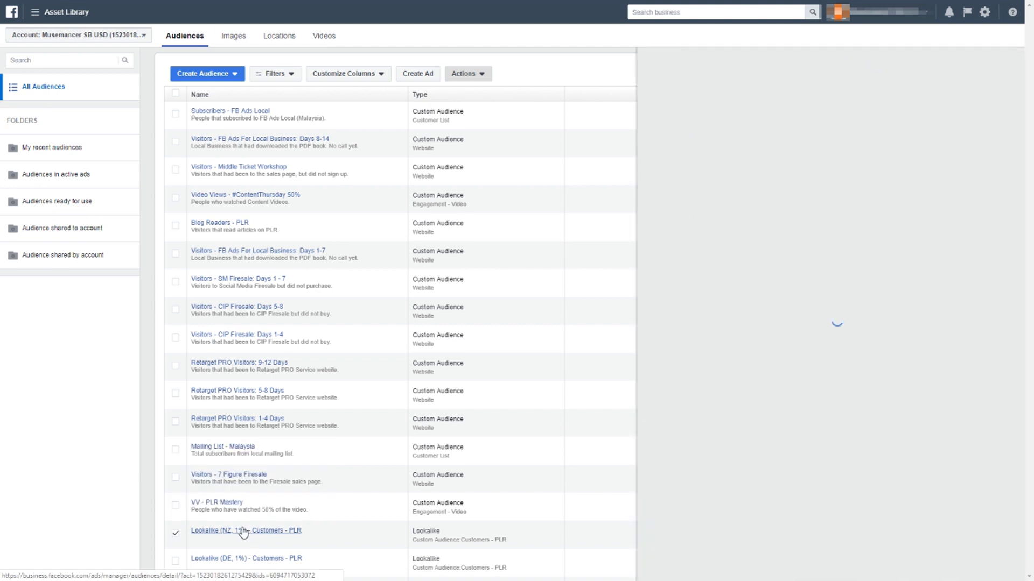
- Review the audience's name, NZ country and Customers - PLR source, then close the panel
{"action": "left_click", "coordinate": [733, 259]}
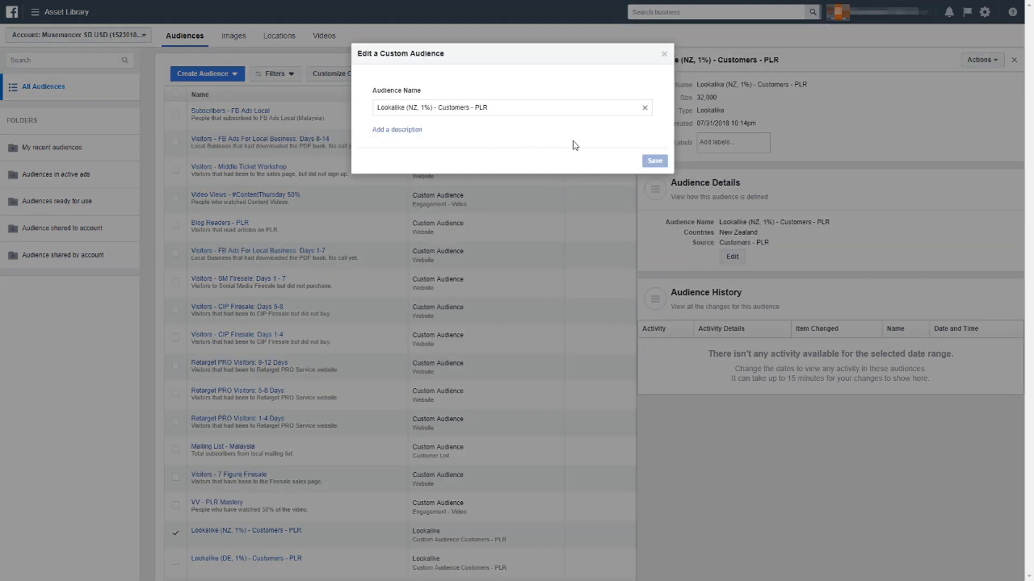
{"action": "left_click", "coordinate": [664, 55]}
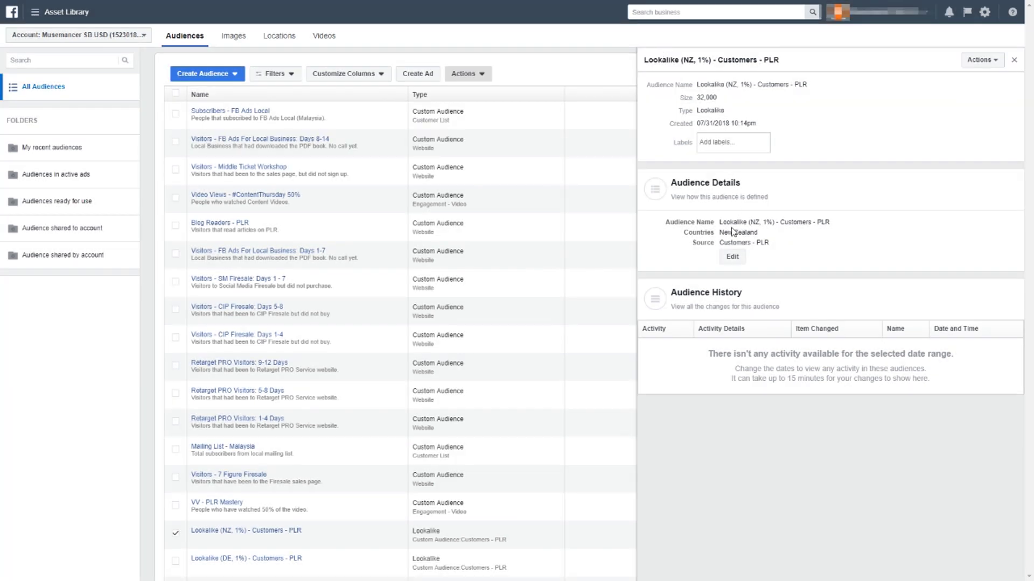
{"action": "left_click_drag", "start_coordinate": [720, 222], "coordinate": [752, 224]}
{"action": "left_click", "coordinate": [754, 229]}
{"action": "left_click_drag", "start_coordinate": [780, 222], "coordinate": [829, 222]}
{"action": "left_click", "coordinate": [760, 112]}
{"action": "left_click", "coordinate": [1014, 60]}
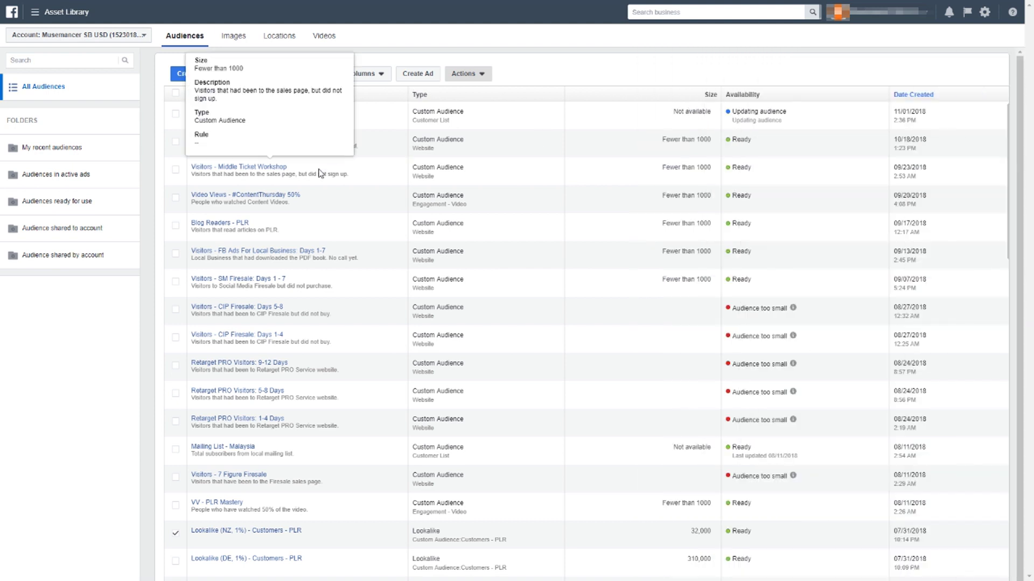
- Start a new Lookalike Audience from the Create Audience menu and bring up its source list
{"action": "mouse_move", "coordinate": [394, 219]}
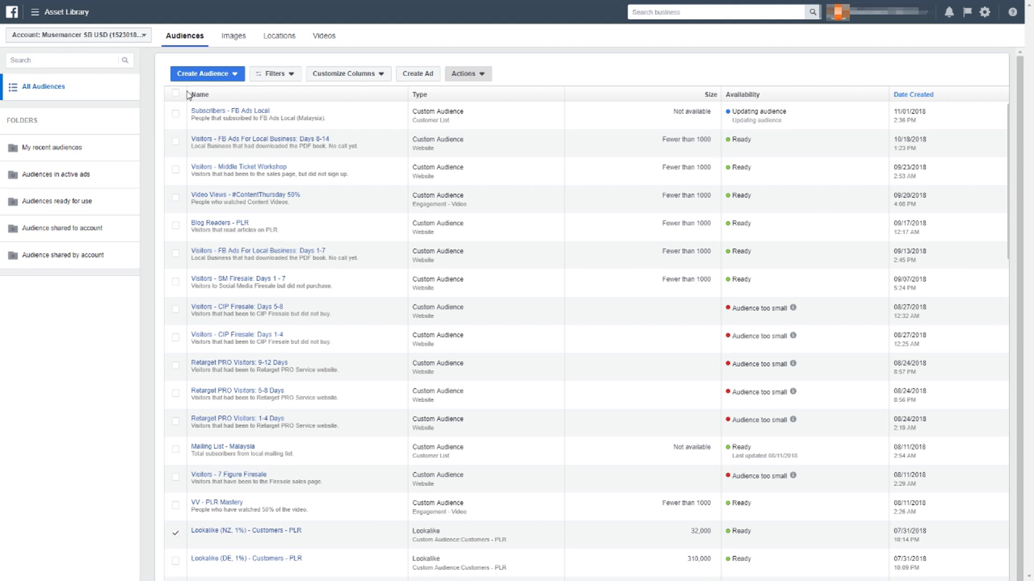
{"action": "left_click", "coordinate": [197, 78]}
{"action": "left_click", "coordinate": [197, 79]}
{"action": "left_click", "coordinate": [174, 76]}
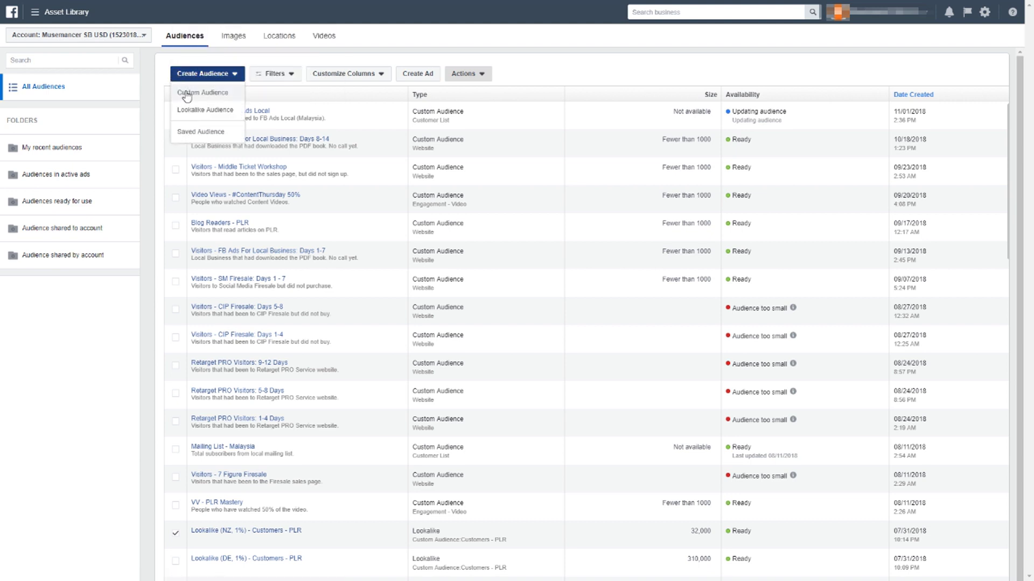
{"action": "left_click", "coordinate": [192, 112]}
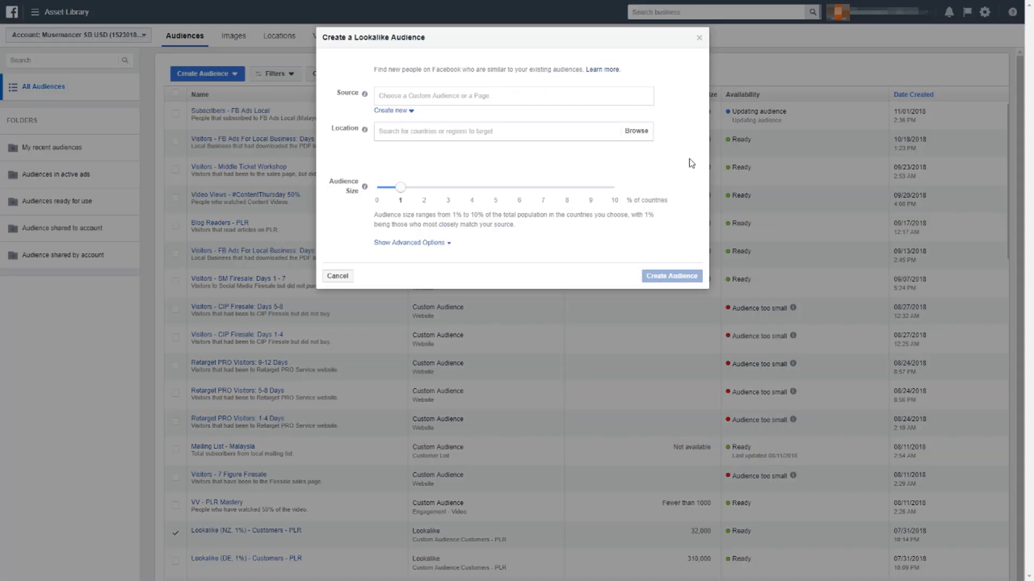
{"action": "left_click", "coordinate": [521, 96]}
- Browse the source categories, search 'subscr' and choose Subscribers - FB Ads Local as source
{"action": "left_click", "coordinate": [486, 120]}
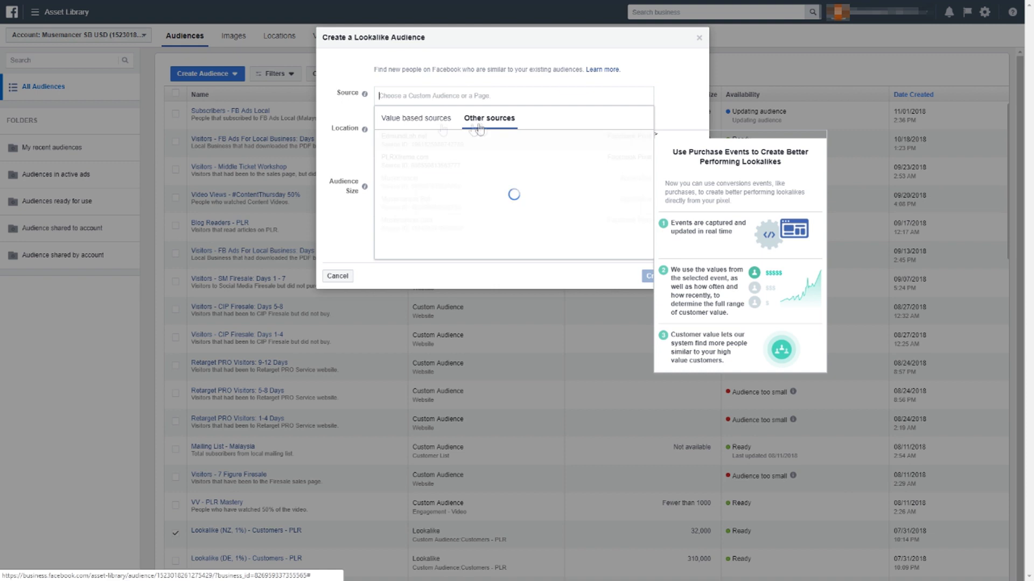
{"action": "scroll", "coordinate": [477, 183], "scroll_direction": "down", "scroll_amount": 3}
{"action": "scroll", "coordinate": [477, 183], "scroll_direction": "down", "scroll_amount": 5}
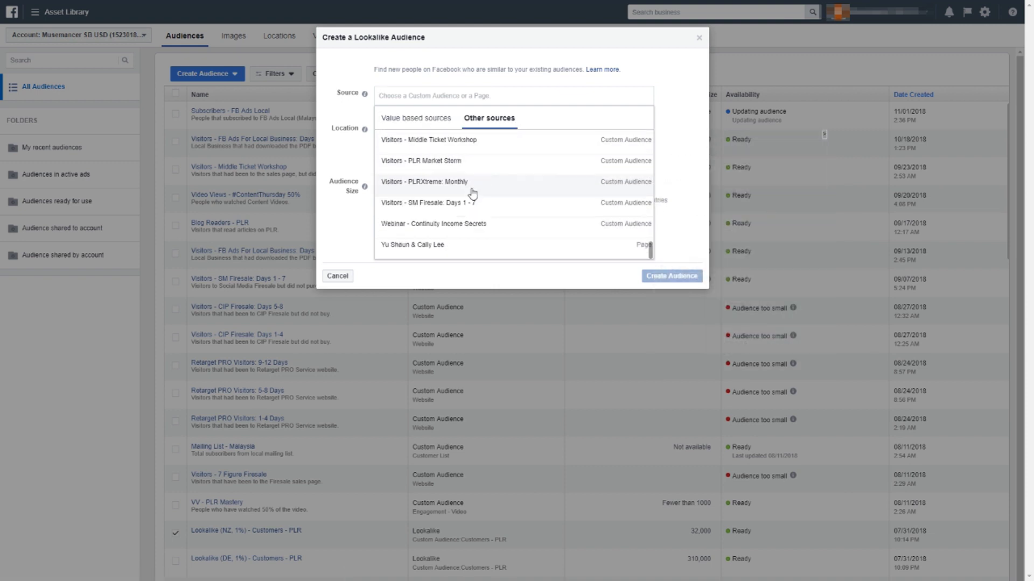
{"action": "left_click", "coordinate": [426, 118]}
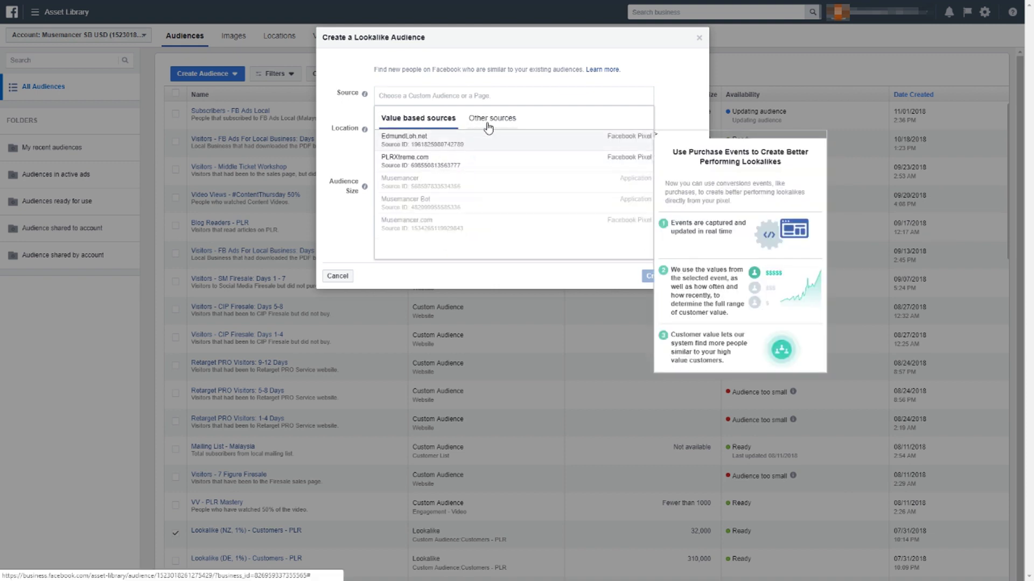
{"action": "left_click", "coordinate": [488, 127]}
{"action": "scroll", "coordinate": [475, 160], "scroll_direction": "down", "scroll_amount": 3}
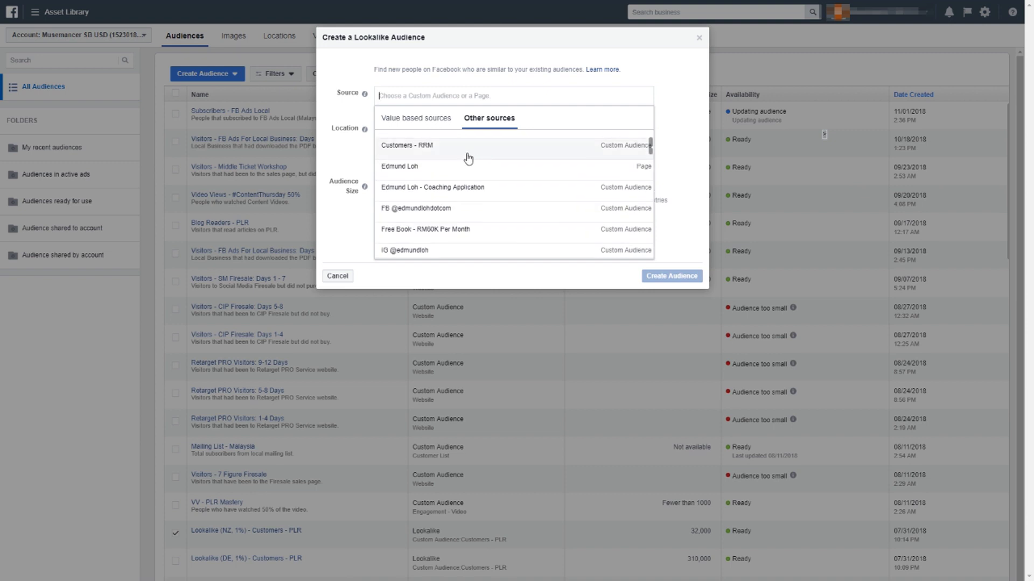
{"action": "left_click", "coordinate": [430, 96]}
{"action": "type", "text": "subscr"}
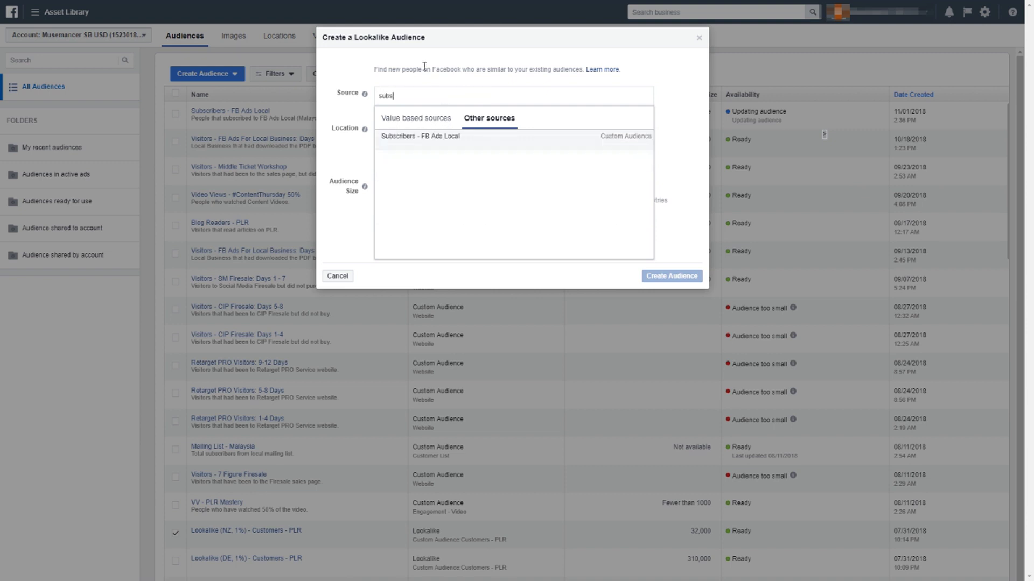
{"action": "left_click", "coordinate": [434, 139]}
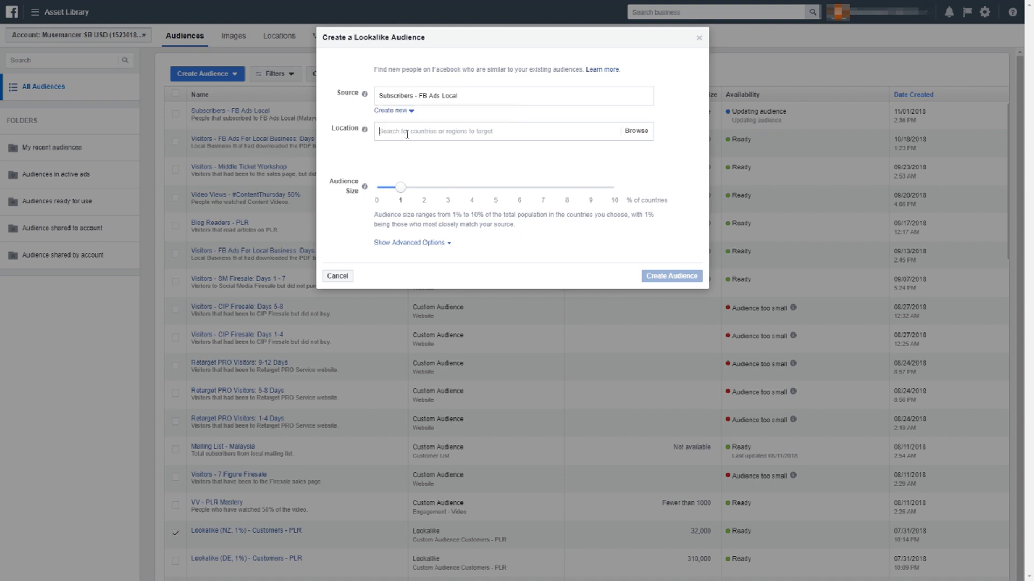
- Add Malaysia as the location, showing a 1% audience of about 235,000 people
{"action": "type", "text": "malaysia"}
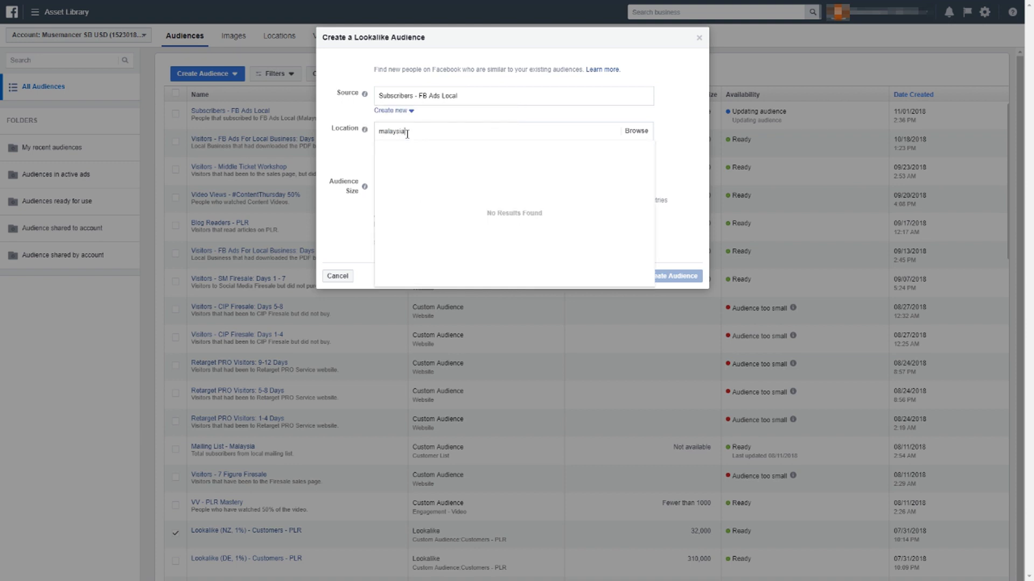
{"action": "left_click", "coordinate": [411, 150]}
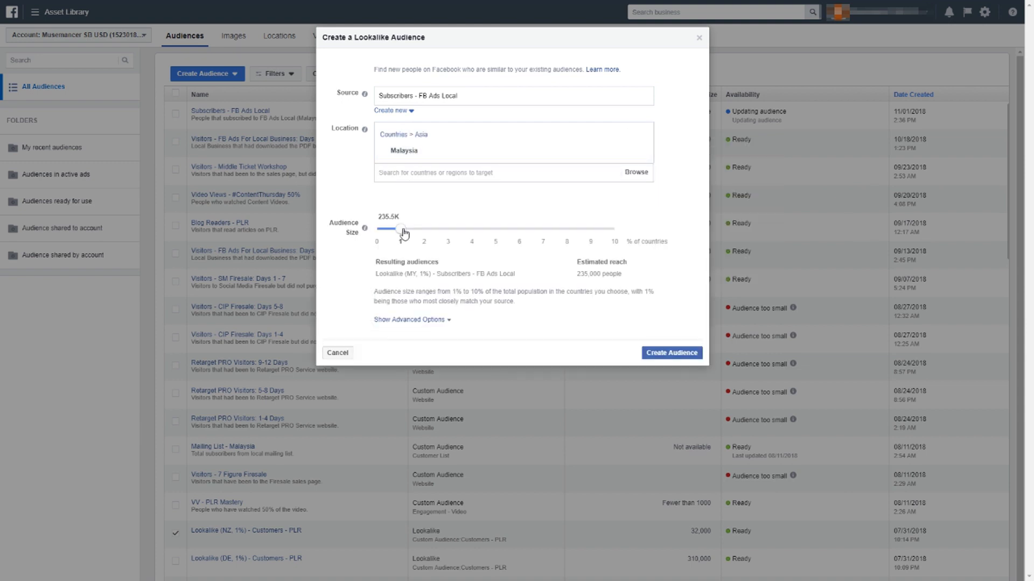
{"action": "left_click", "coordinate": [427, 172]}
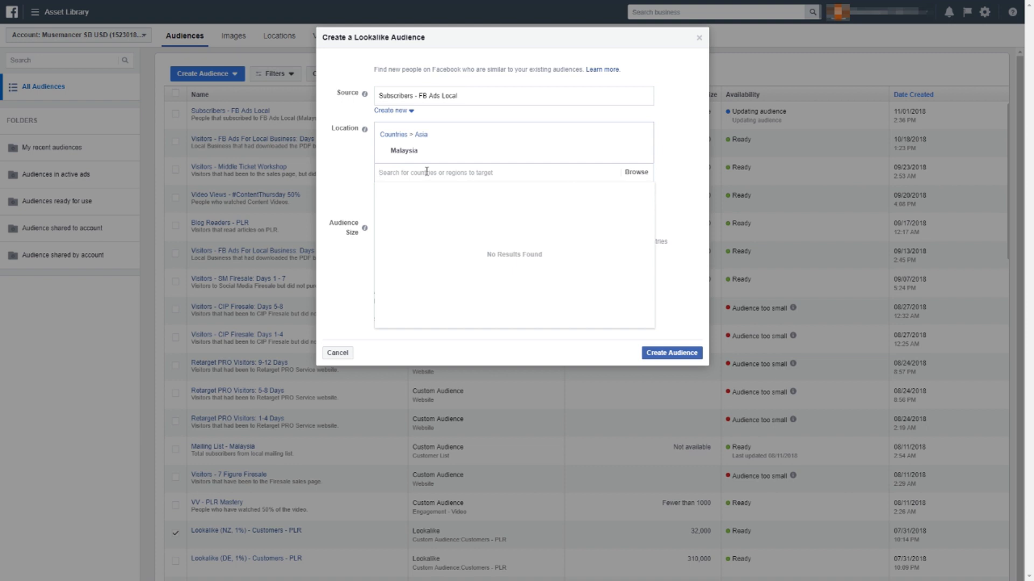
{"action": "left_click", "coordinate": [405, 155]}
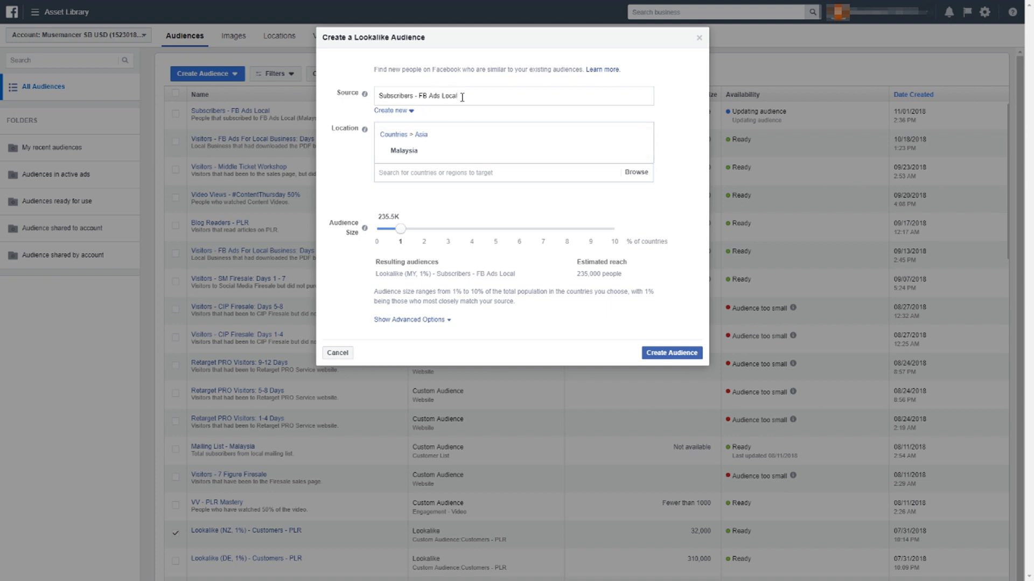
{"action": "left_click", "coordinate": [428, 172]}
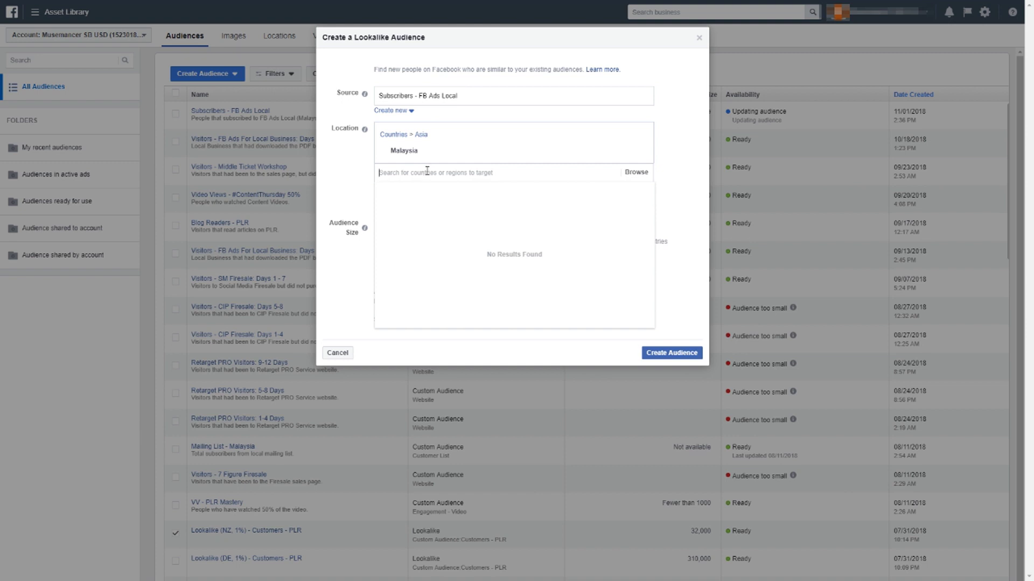
{"action": "left_click", "coordinate": [347, 153]}
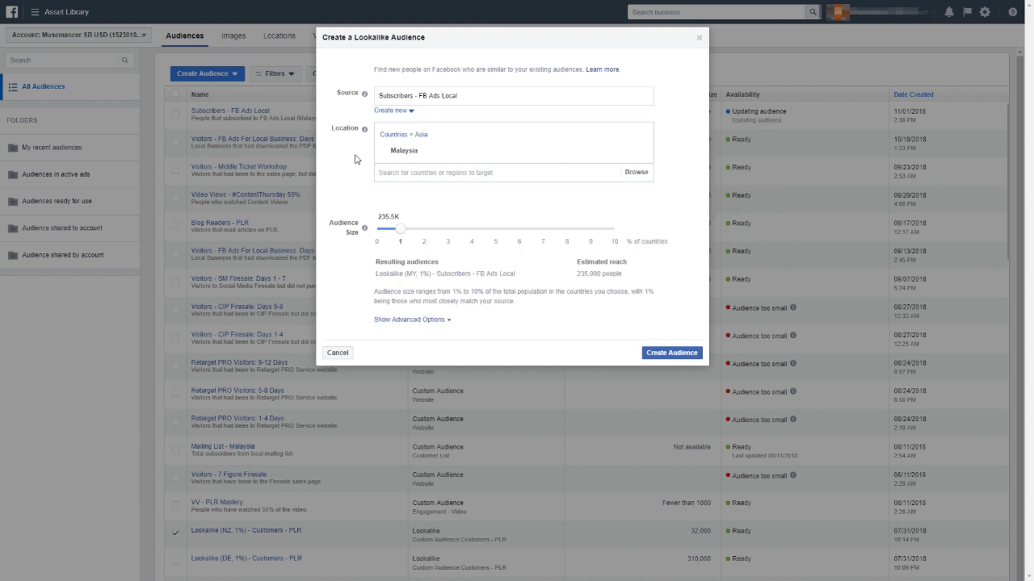
- Briefly add then remove United States, and try audience sizes between 1% and 10%
{"action": "left_click", "coordinate": [414, 173]}
{"action": "type", "text": "united s"}
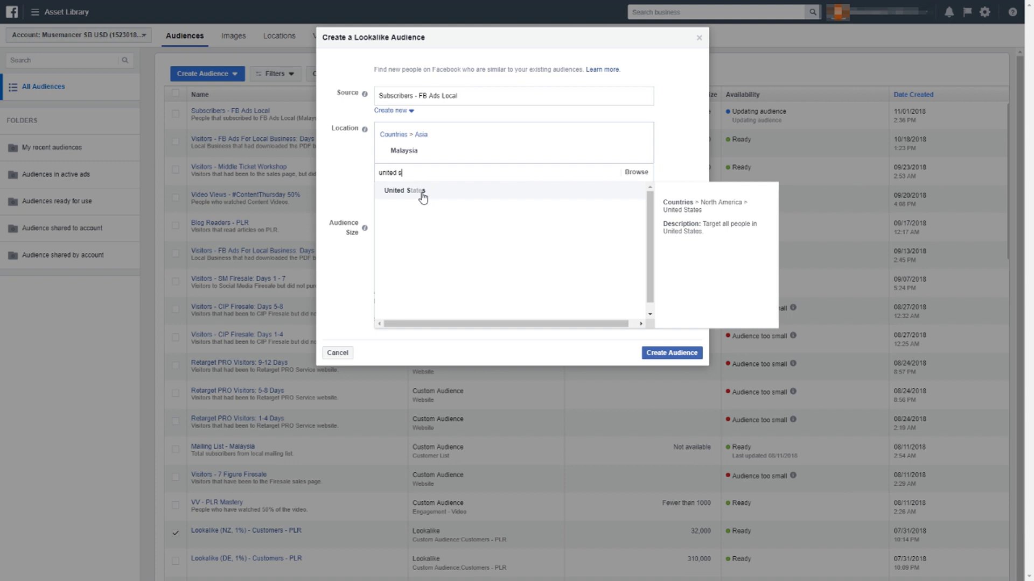
{"action": "left_click", "coordinate": [423, 193]}
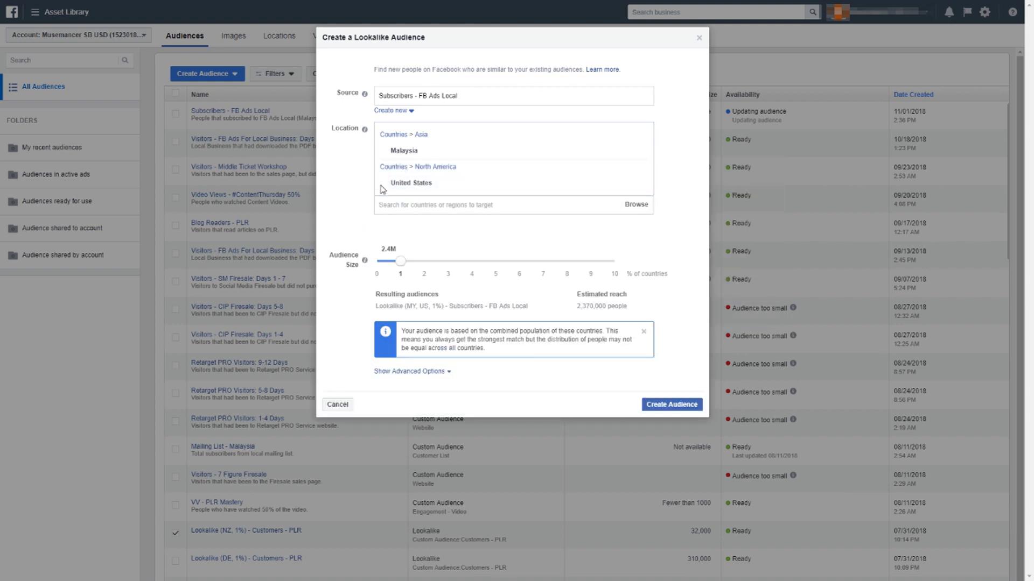
{"action": "left_click", "coordinate": [640, 169]}
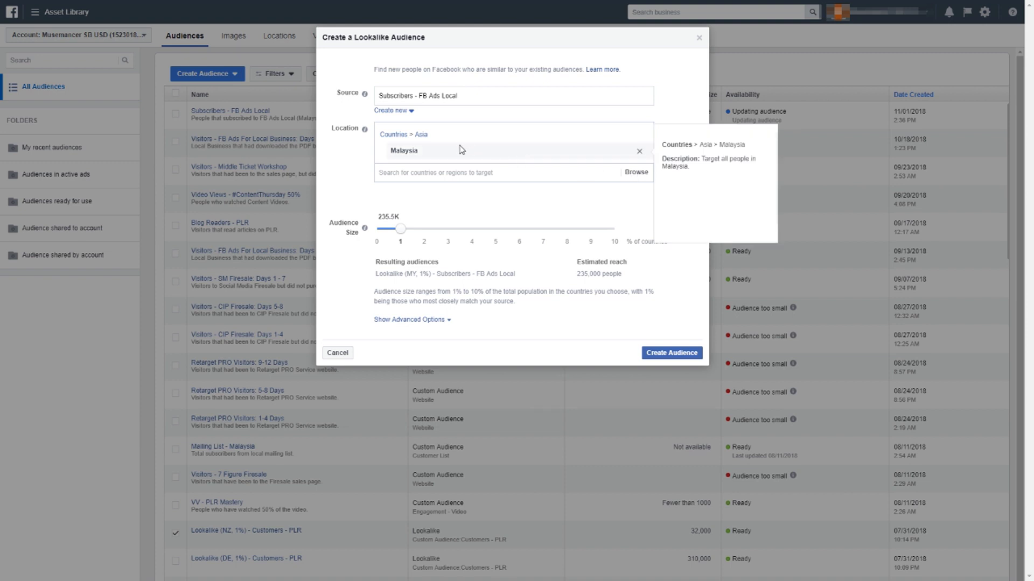
{"action": "mouse_move", "coordinate": [364, 231]}
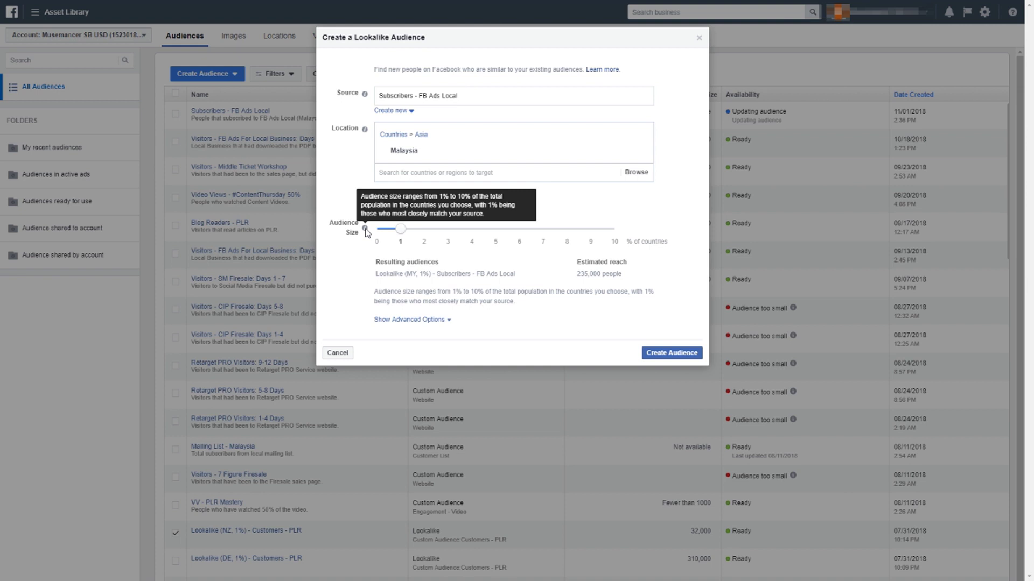
{"action": "left_click_drag", "start_coordinate": [401, 230], "coordinate": [626, 245]}
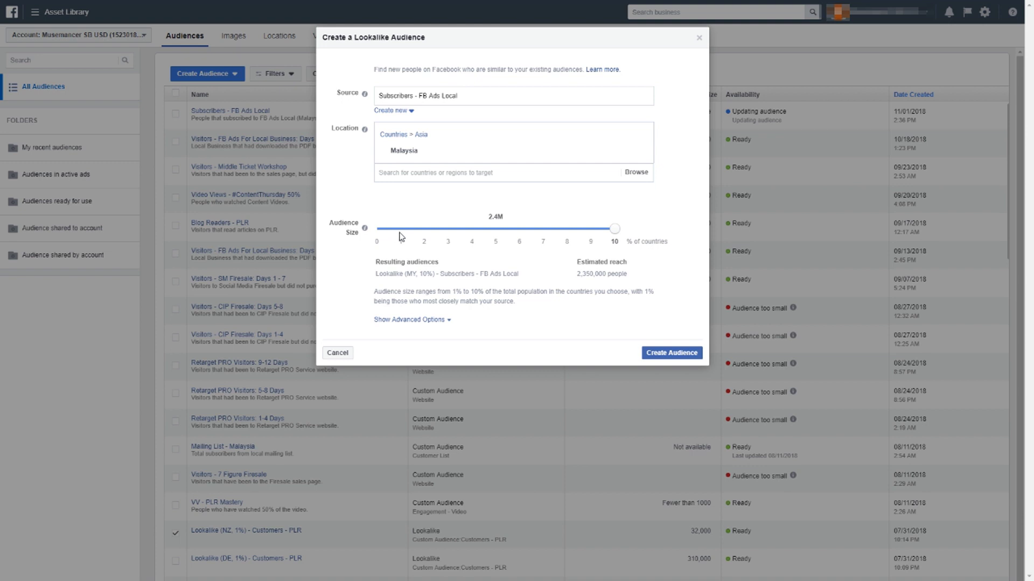
{"action": "left_click_drag", "start_coordinate": [610, 234], "coordinate": [399, 237]}
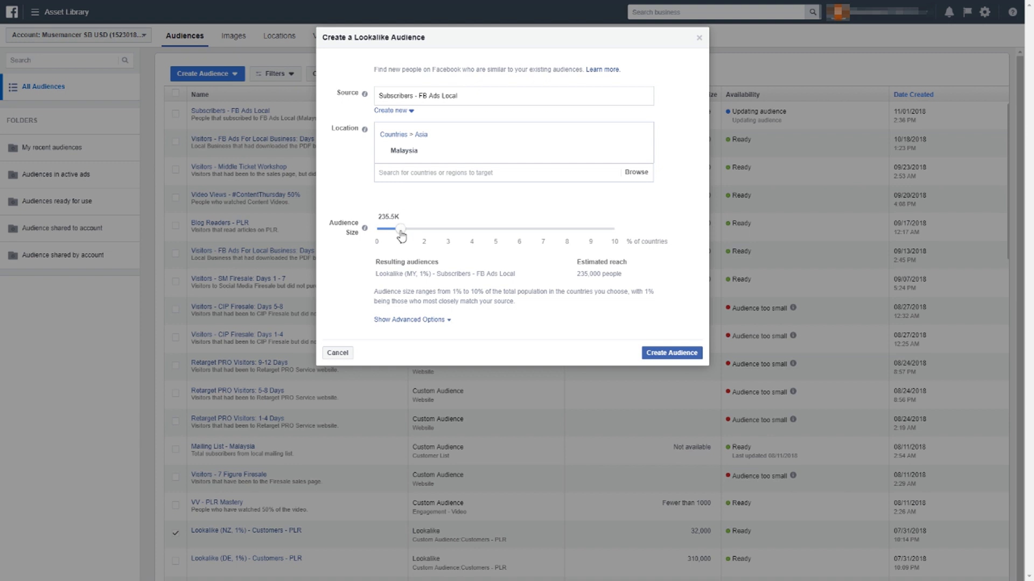
{"action": "mouse_move", "coordinate": [400, 230]}
{"action": "left_mouse_down"}
{"action": "mouse_move", "coordinate": [630, 241]}
{"action": "mouse_move", "coordinate": [401, 237]}
{"action": "left_mouse_up"}
- In advanced options set Number of Audiences to 1 at 1% size and create the lookalike
{"action": "left_click", "coordinate": [448, 320]}
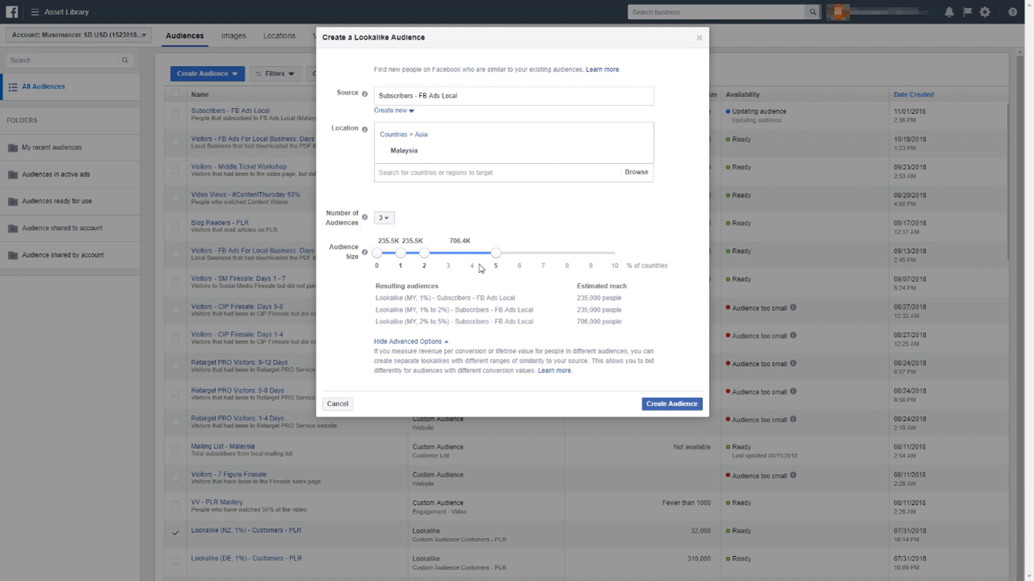
{"action": "left_click_drag", "start_coordinate": [493, 255], "coordinate": [415, 257]}
{"action": "left_click", "coordinate": [384, 217]}
{"action": "left_click", "coordinate": [386, 231]}
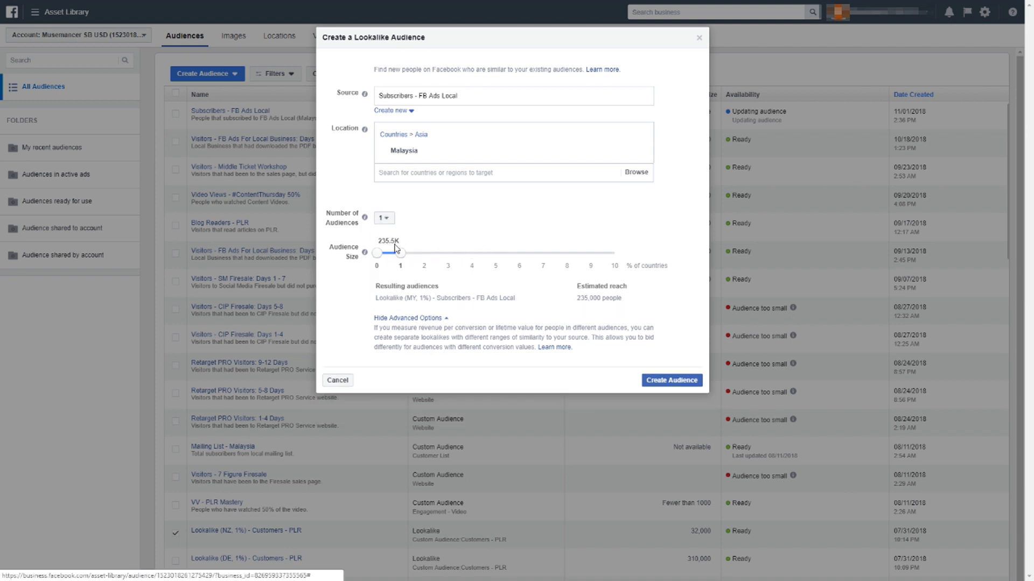
{"action": "left_click", "coordinate": [423, 257]}
{"action": "left_click", "coordinate": [411, 258]}
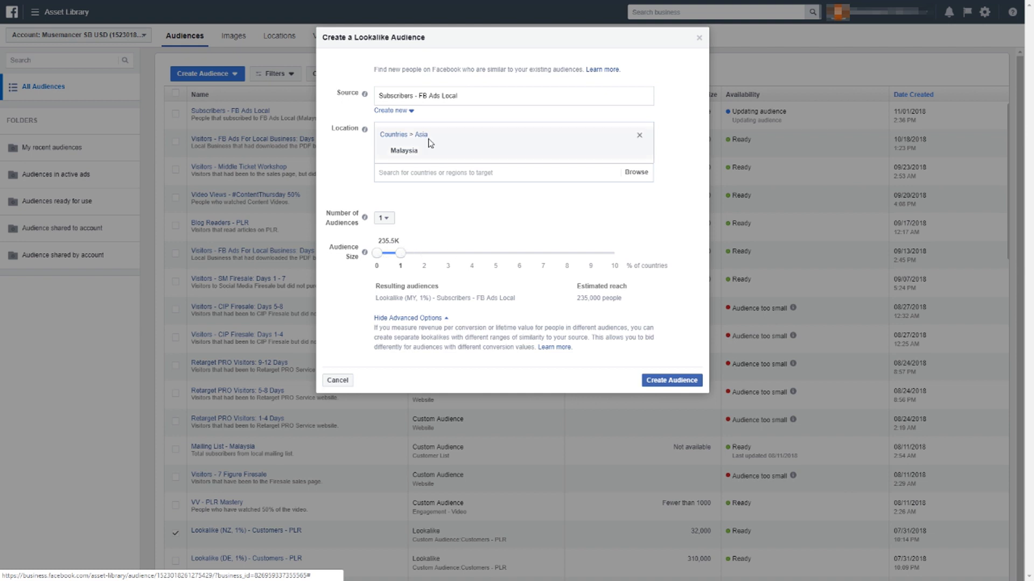
{"action": "left_click", "coordinate": [661, 381]}
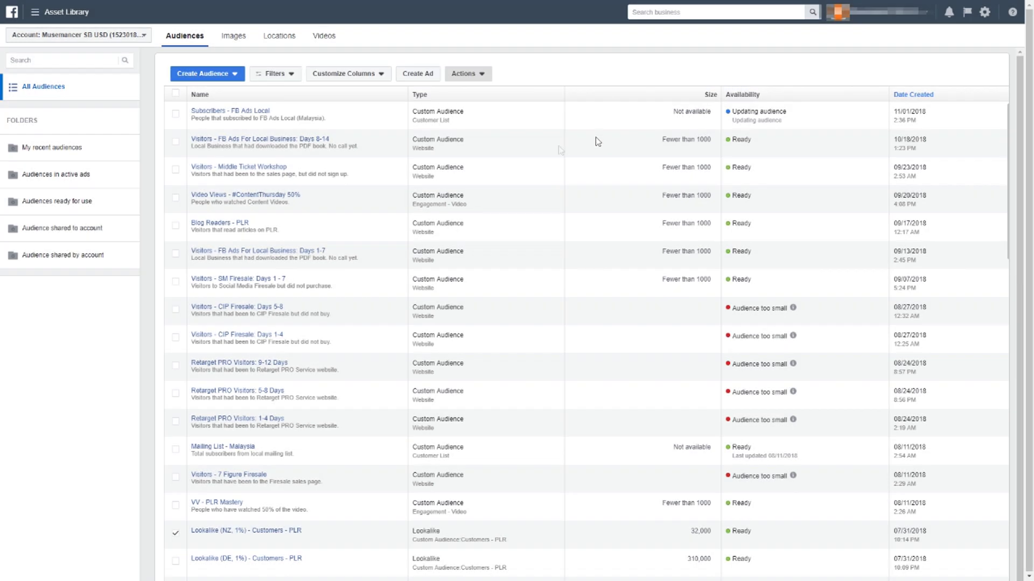
- Check the new Lookalike (MY, 1%) row and open the Create Audience choices
{"action": "mouse_move", "coordinate": [281, 113]}
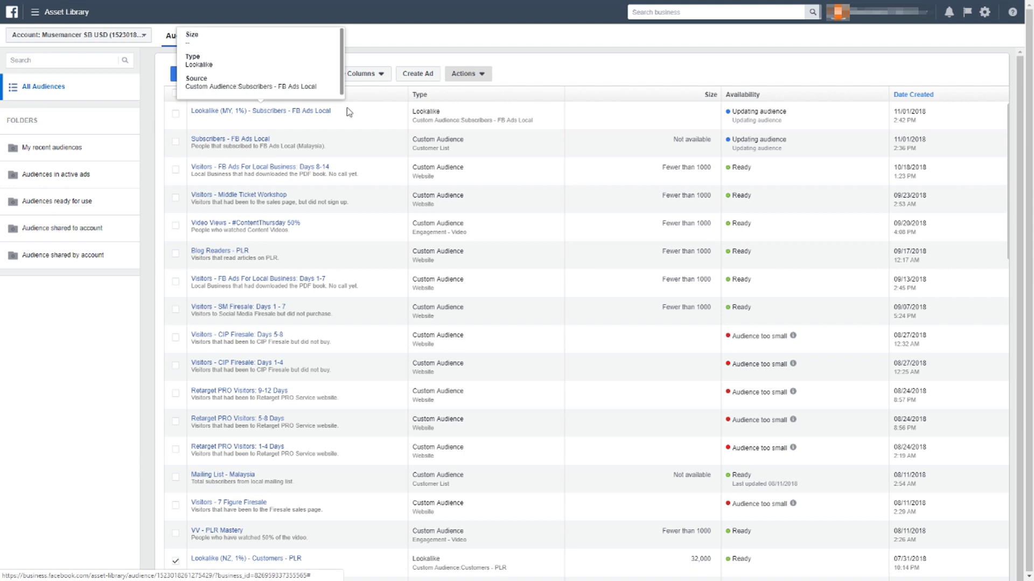
{"action": "left_click", "coordinate": [178, 73]}
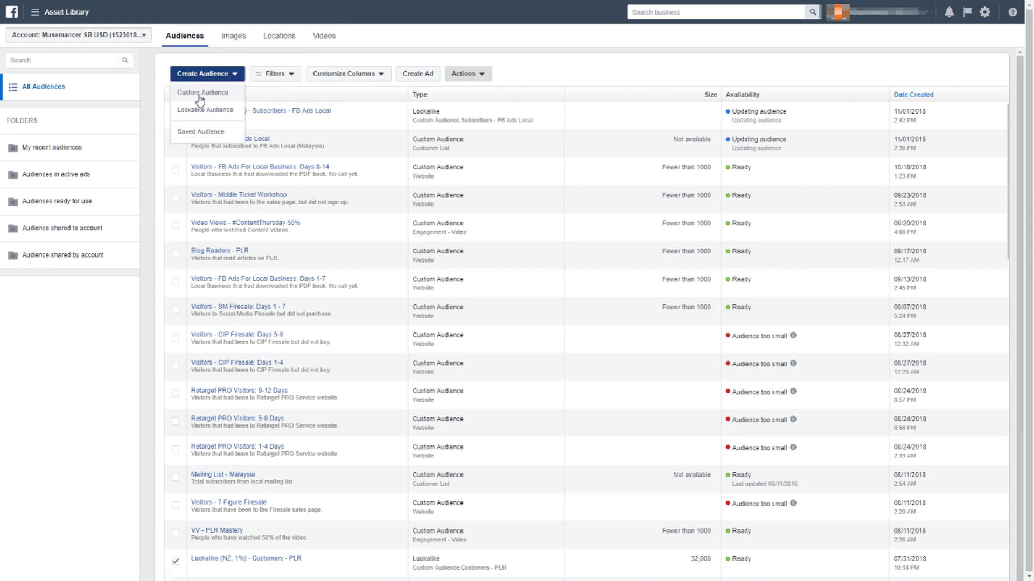
- After cancelling a custom audience, start a lookalike sourced from Subscribers - FB Ads Local
{"action": "left_click", "coordinate": [199, 99]}
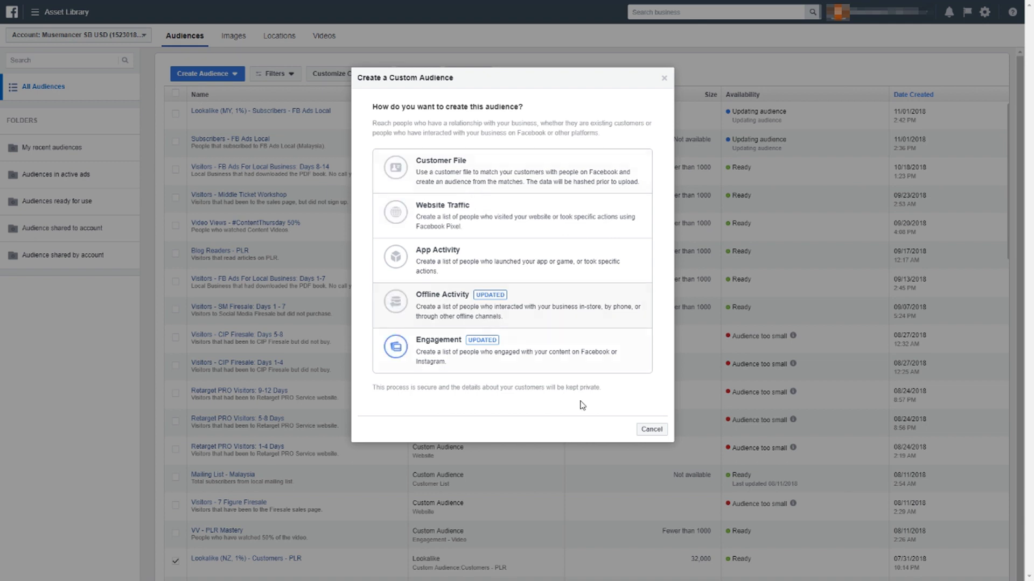
{"action": "left_click", "coordinate": [651, 429]}
{"action": "left_click", "coordinate": [186, 74]}
{"action": "left_click", "coordinate": [196, 109]}
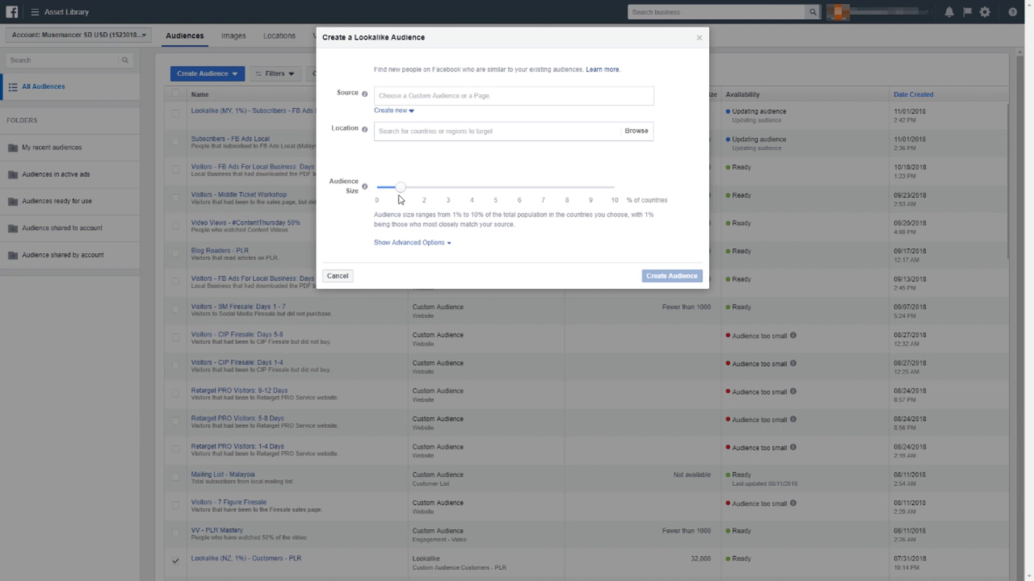
{"action": "left_click", "coordinate": [426, 95]}
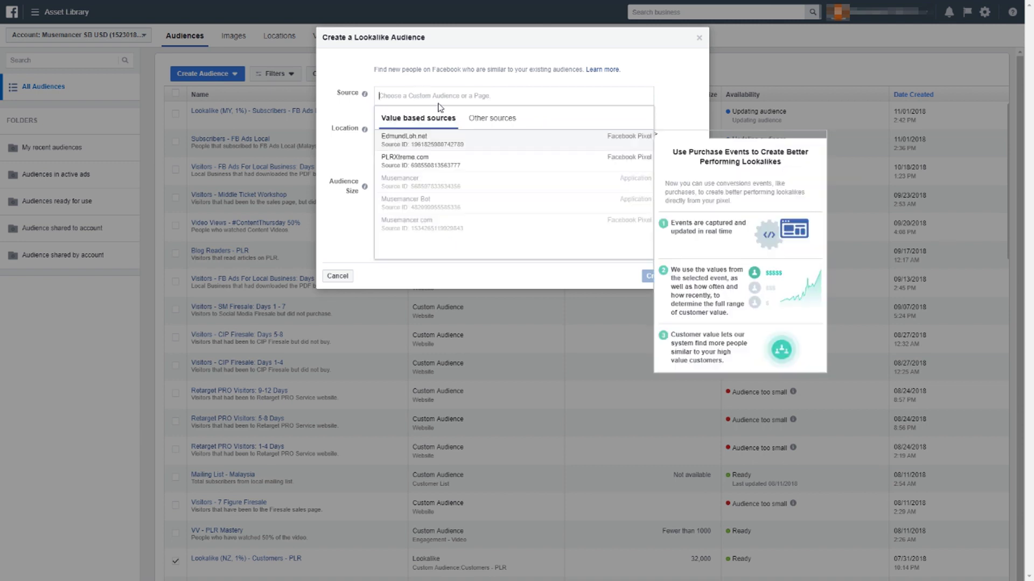
{"action": "left_click", "coordinate": [477, 119]}
{"action": "type", "text": "subsc"}
{"action": "left_click", "coordinate": [447, 138]}
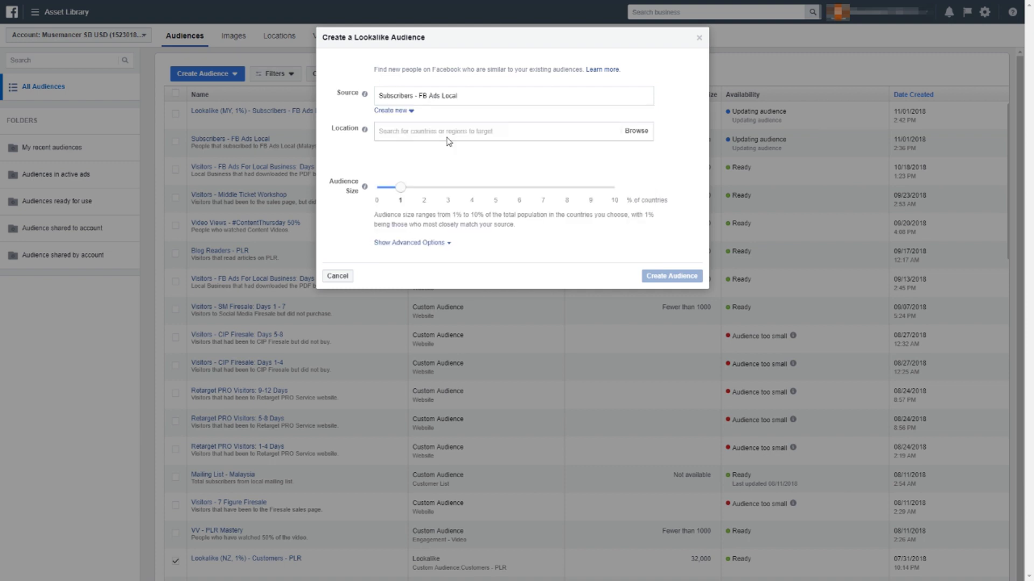
- Set Malaysia as the lookalike's target location and show the advanced options
{"action": "left_click", "coordinate": [422, 131]}
{"action": "type", "text": "malaysia"}
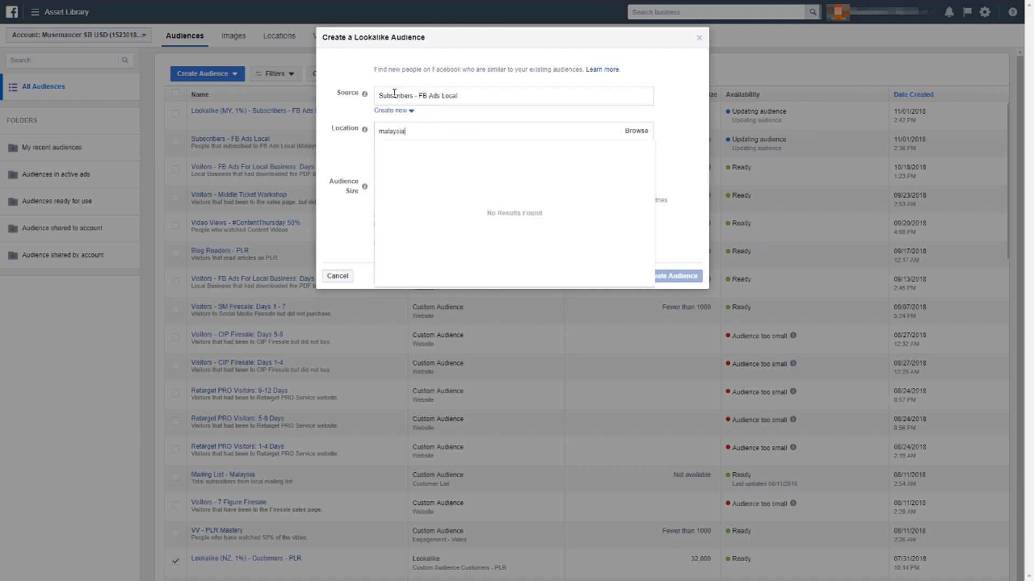
{"action": "left_click", "coordinate": [438, 148]}
{"action": "left_click", "coordinate": [356, 159]}
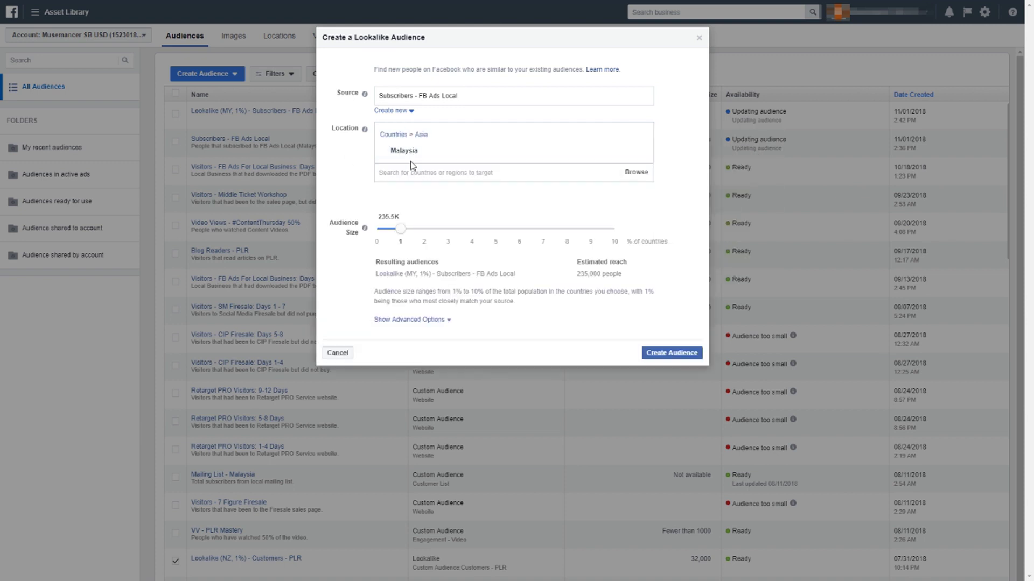
{"action": "left_click", "coordinate": [408, 320]}
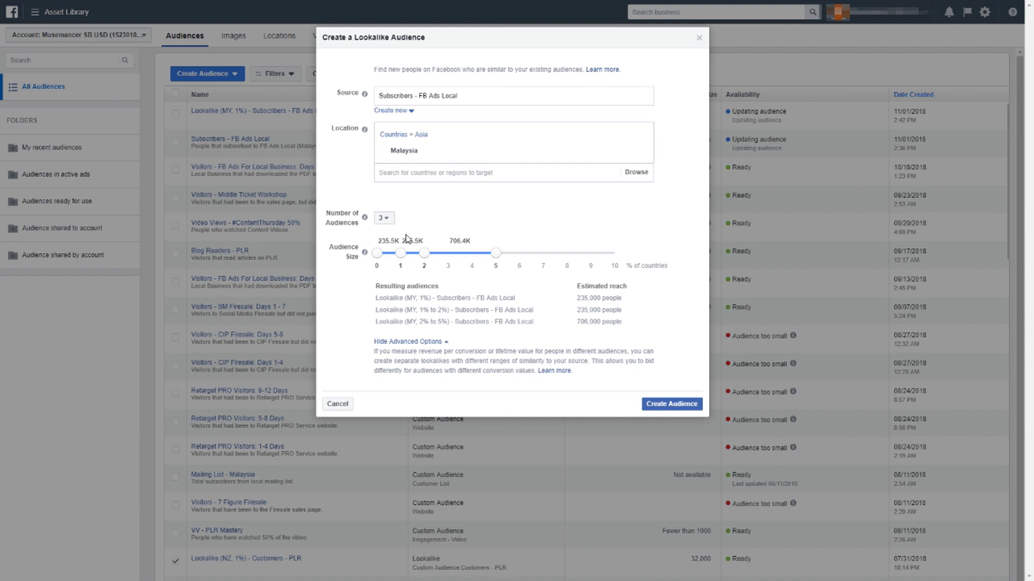
- Make a single audience sized 1% to 2% and create it
{"action": "left_click", "coordinate": [384, 218]}
{"action": "left_click", "coordinate": [384, 227]}
{"action": "left_click", "coordinate": [423, 256]}
{"action": "left_click_drag", "start_coordinate": [377, 254], "coordinate": [401, 258]}
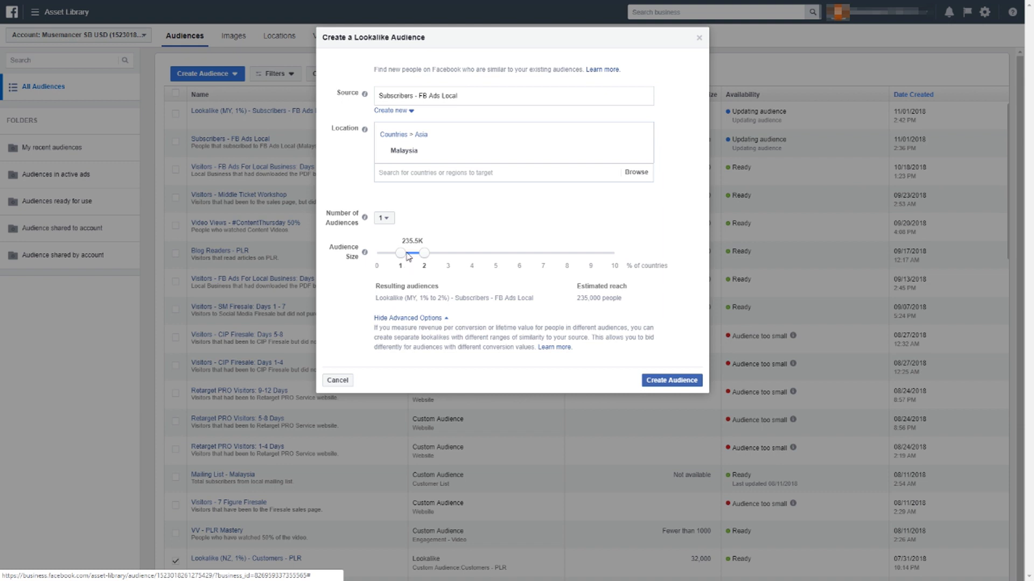
{"action": "left_click", "coordinate": [691, 381]}
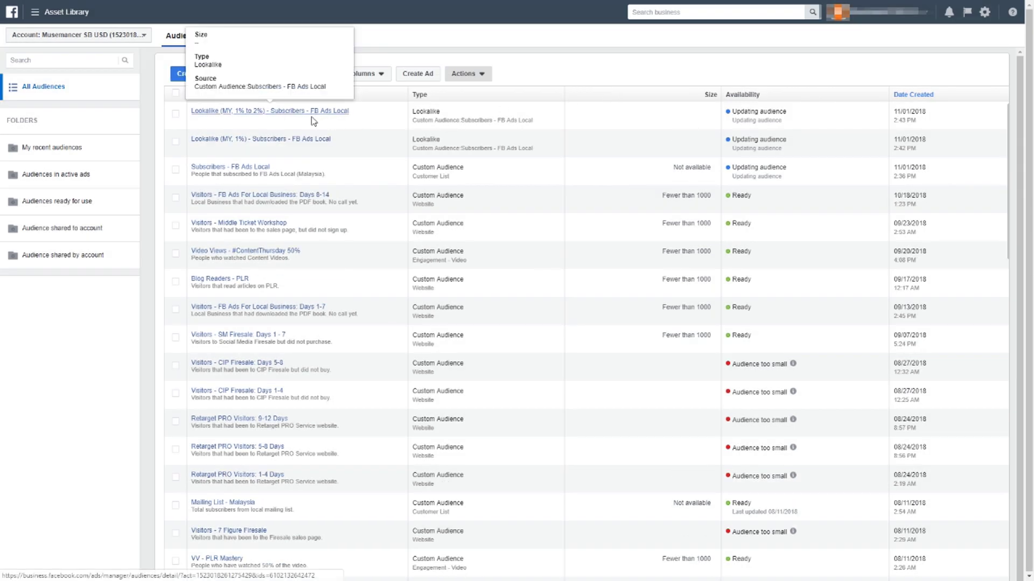
- Check the new 1% to 2% row in the list and start another Lookalike Audience
{"action": "scroll", "coordinate": [315, 140], "scroll_direction": "down", "scroll_amount": 4}
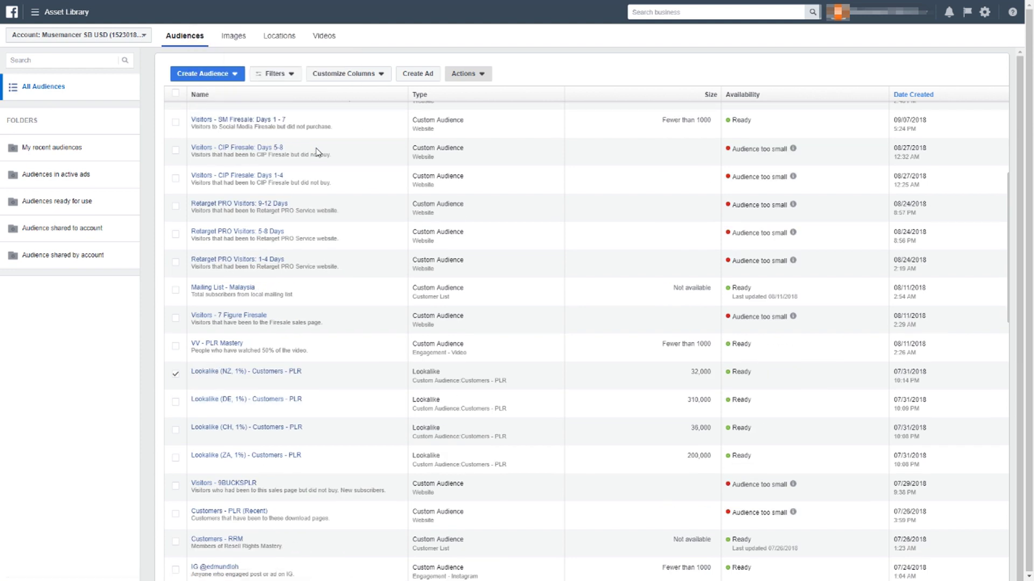
{"action": "scroll", "coordinate": [317, 152], "scroll_direction": "up", "scroll_amount": 4}
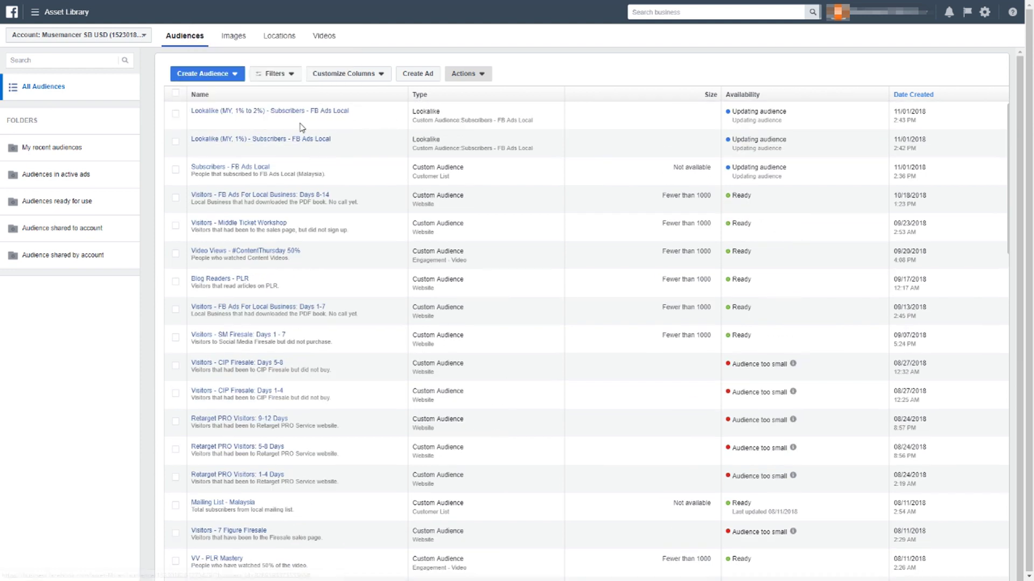
{"action": "mouse_move", "coordinate": [238, 112]}
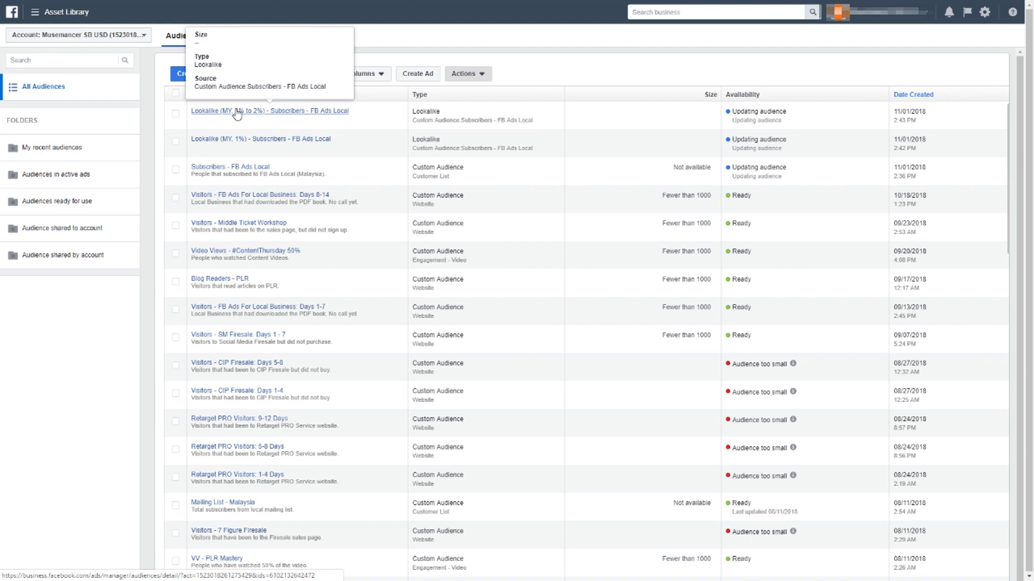
{"action": "left_click", "coordinate": [178, 75]}
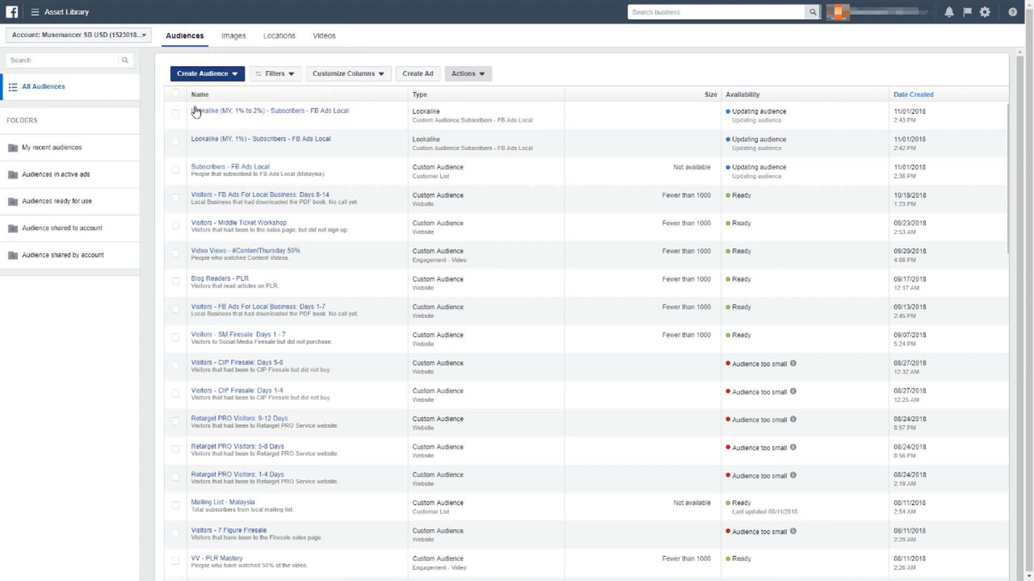
{"action": "left_click", "coordinate": [196, 111]}
- Set the source to Subscribers - FB Ads Local and the location to Malaysia
{"action": "left_click", "coordinate": [489, 95]}
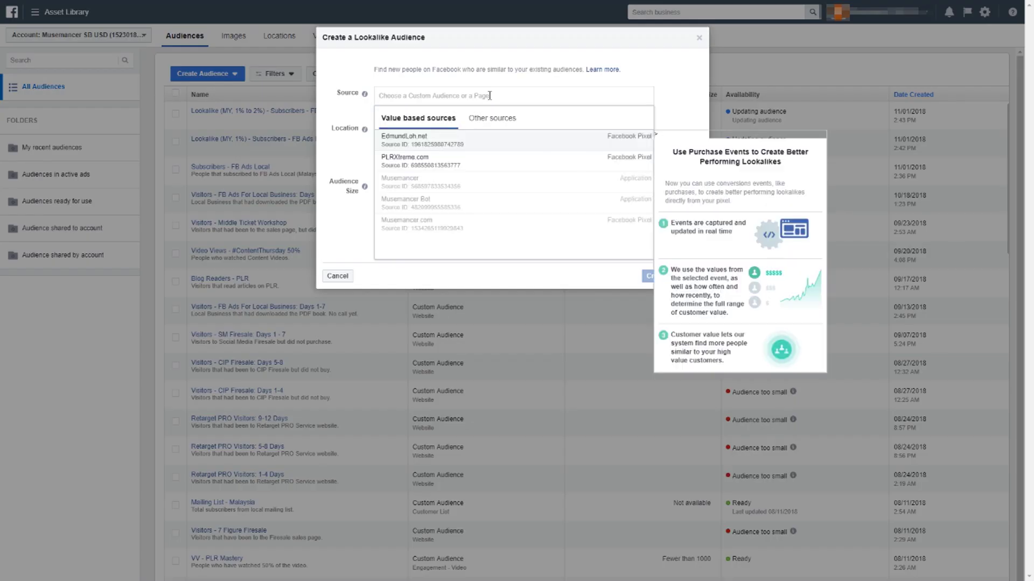
{"action": "left_click", "coordinate": [489, 118]}
{"action": "type", "text": "su"}
{"action": "left_click", "coordinate": [439, 138]}
{"action": "left_click", "coordinate": [437, 131]}
{"action": "type", "text": "malauy"}
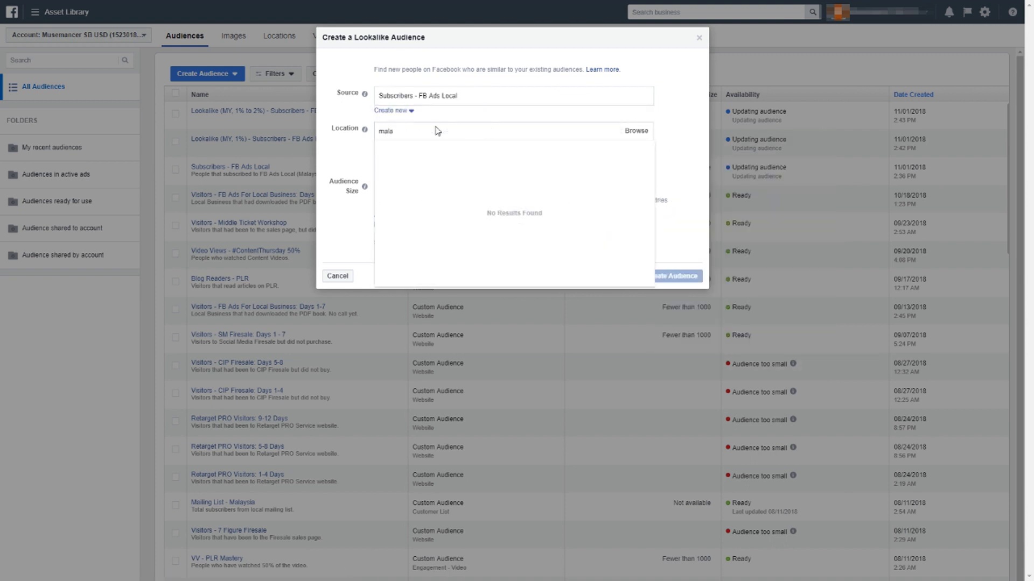
{"action": "key", "text": "BackSpace"}
{"action": "key", "text": "BackSpace"}
{"action": "type", "text": "ysia"}
{"action": "left_click", "coordinate": [398, 149]}
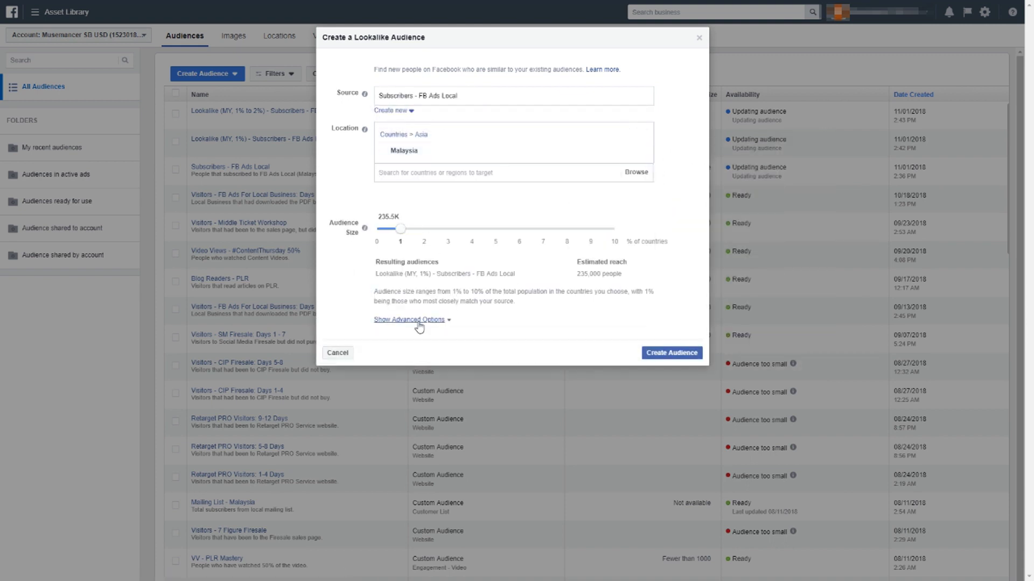
- Make a single audience sized 2% to 3% and create it
{"action": "left_click", "coordinate": [415, 324]}
{"action": "left_click", "coordinate": [384, 218]}
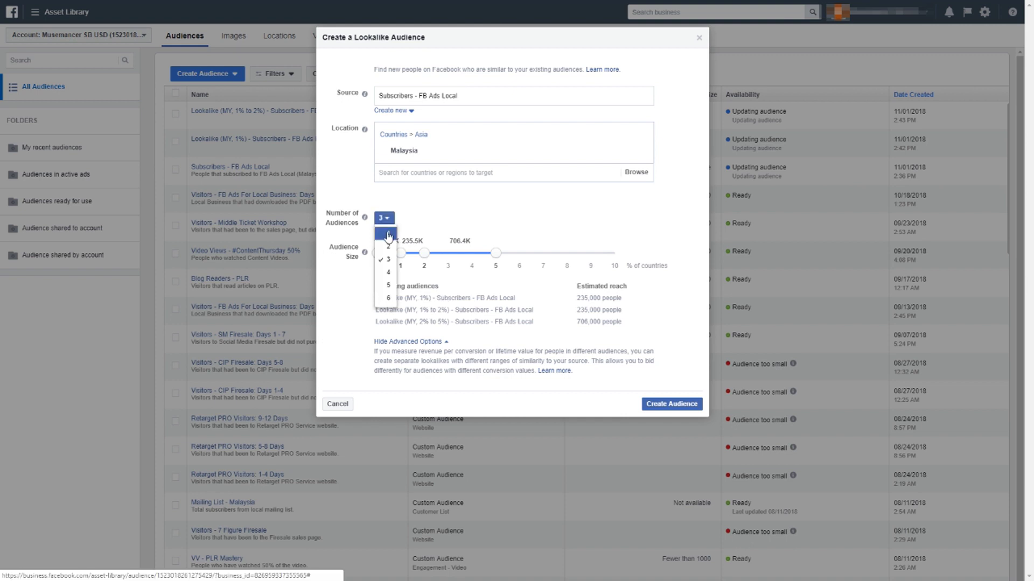
{"action": "left_click", "coordinate": [384, 233]}
{"action": "left_click_drag", "start_coordinate": [401, 253], "coordinate": [448, 254]}
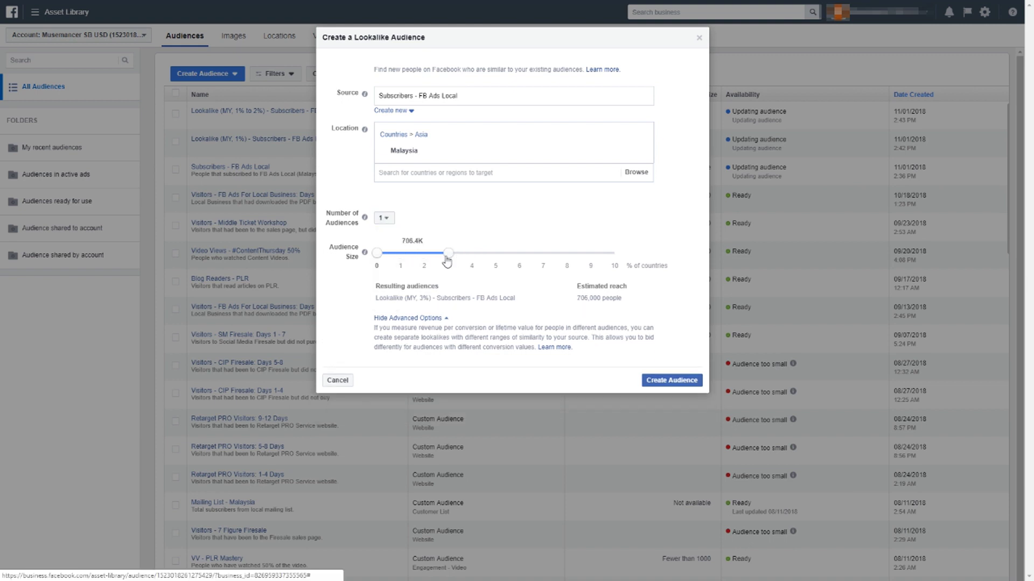
{"action": "left_click_drag", "start_coordinate": [377, 253], "coordinate": [440, 274]}
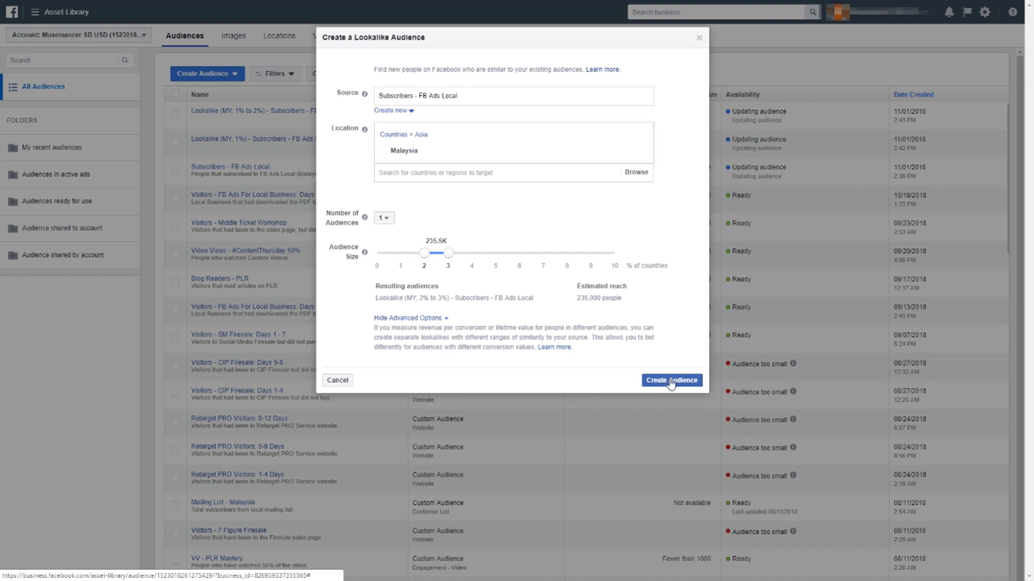
{"action": "left_click", "coordinate": [680, 382]}
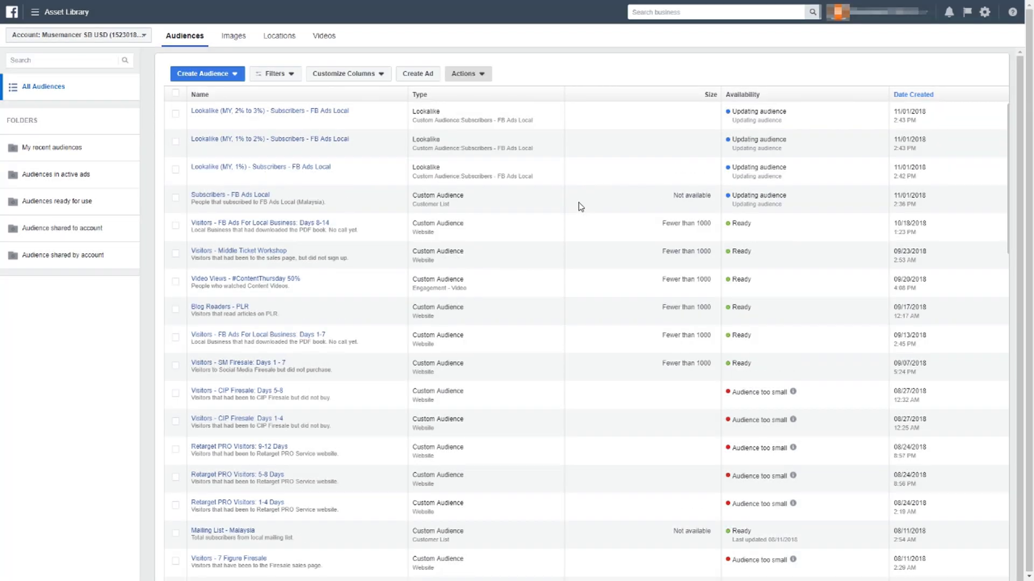
- Tick the Lookalike (MY, 1%), (MY, 1% to 2%) and (MY, 2% to 3%) audience rows
{"action": "left_click", "coordinate": [175, 170]}
{"action": "left_click", "coordinate": [176, 141]}
{"action": "left_click", "coordinate": [176, 114]}
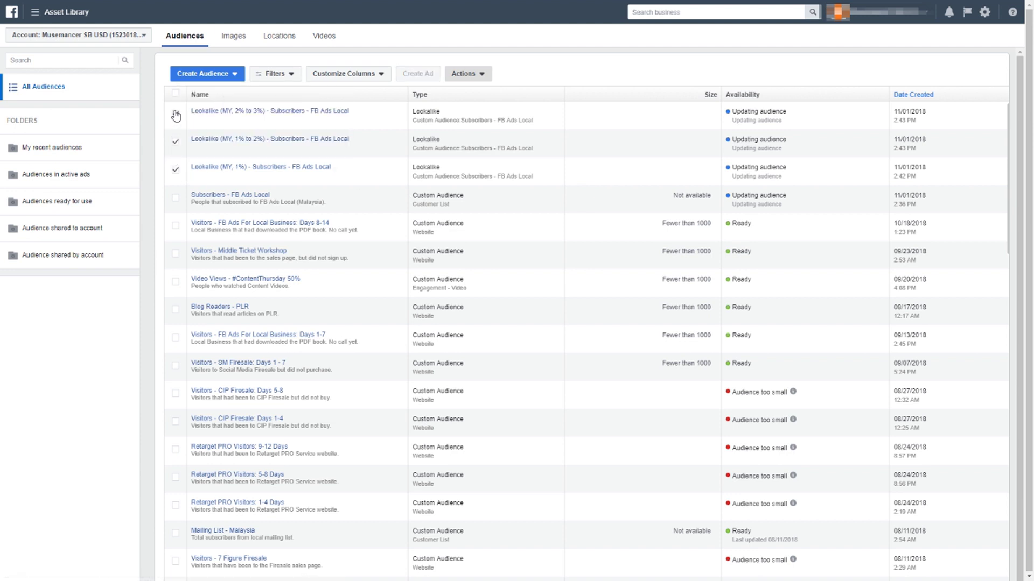